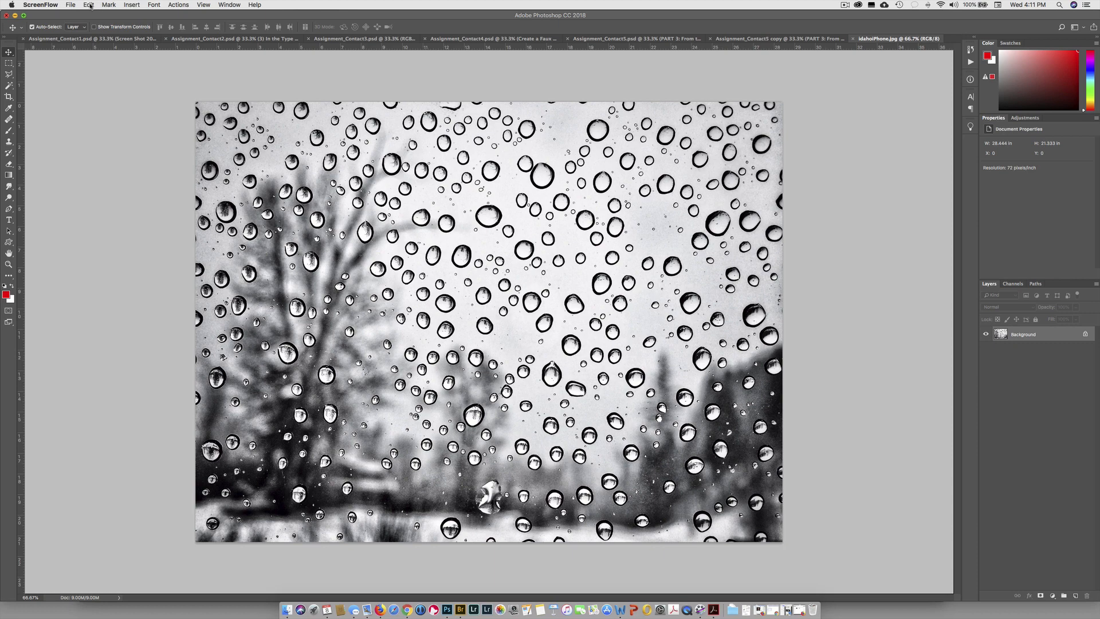
# Step: Convert the raindrop photo to Grayscale mode, discarding its color information
pyautogui.click(108, 152)
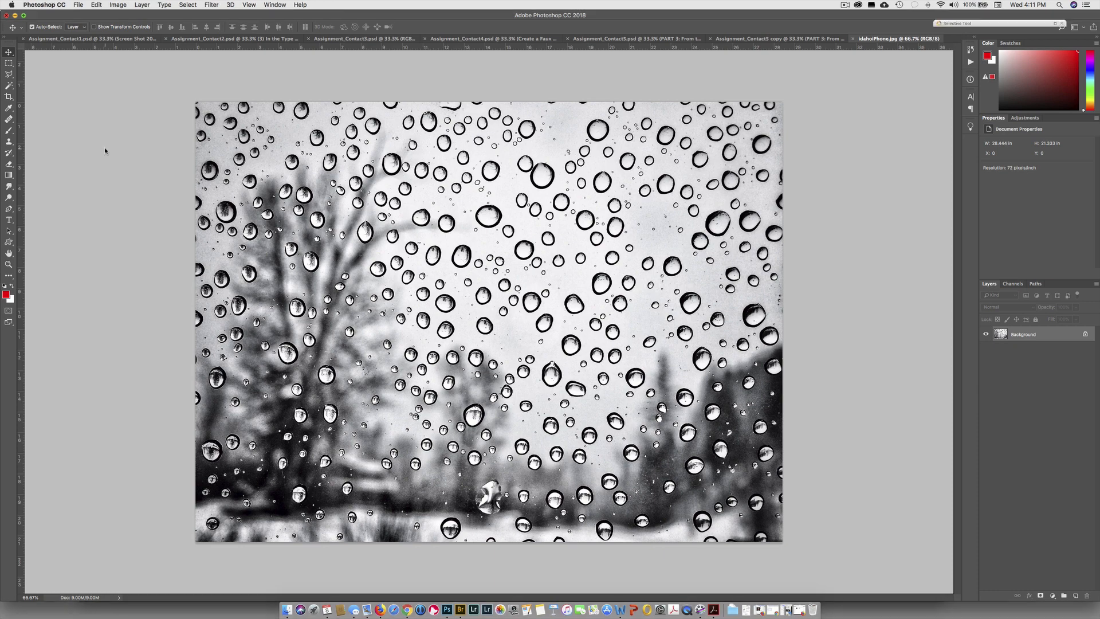
pyautogui.click(114, 5)
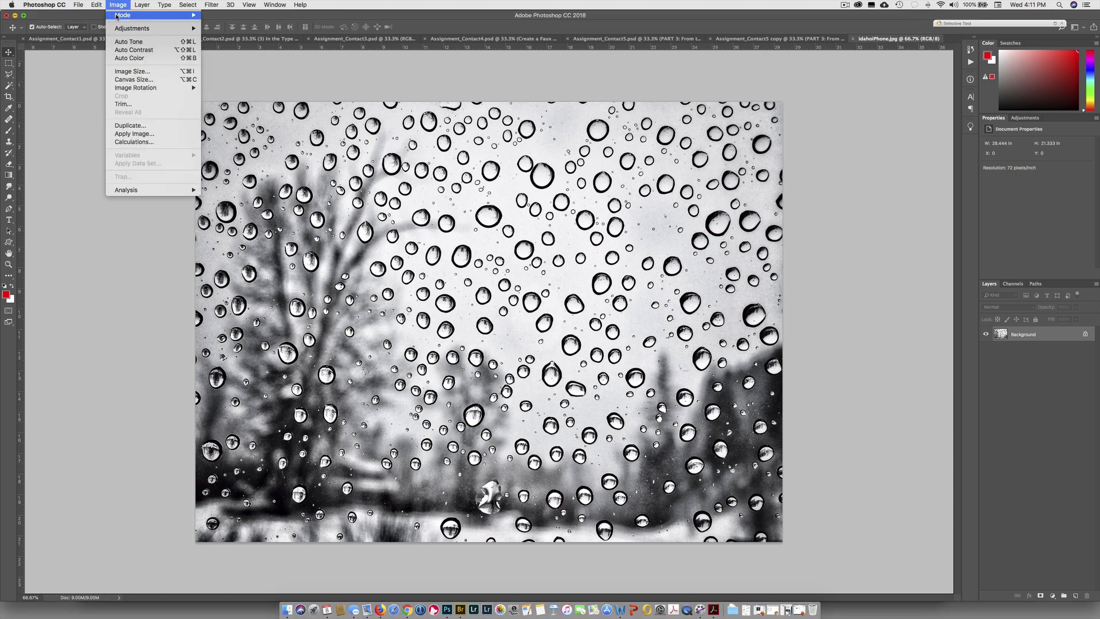
pyautogui.moveTo(117, 16)
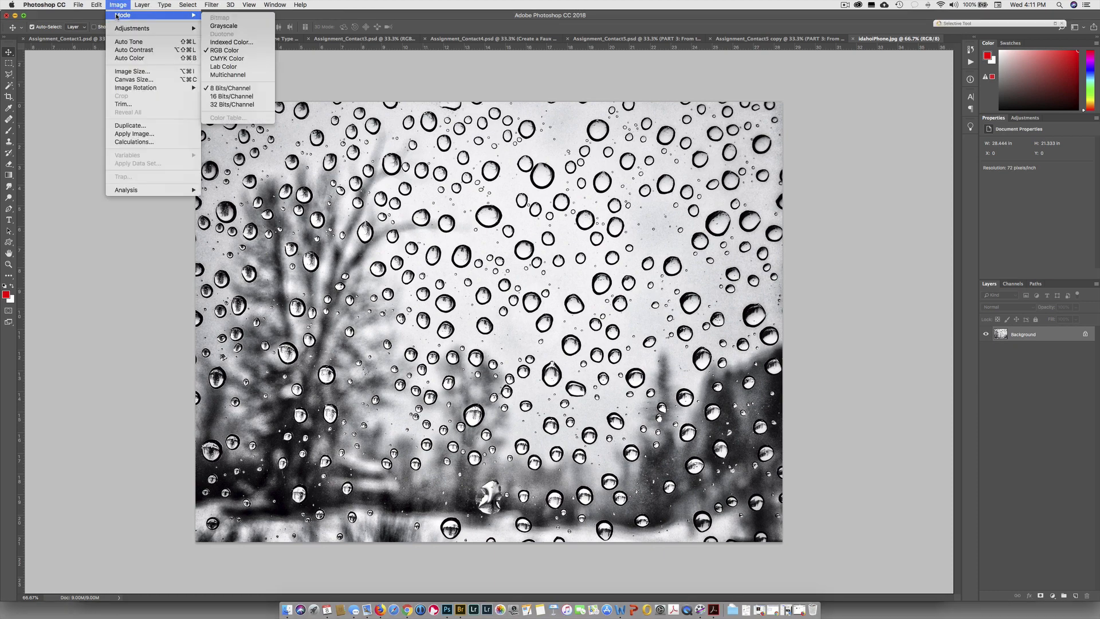
pyautogui.click(219, 27)
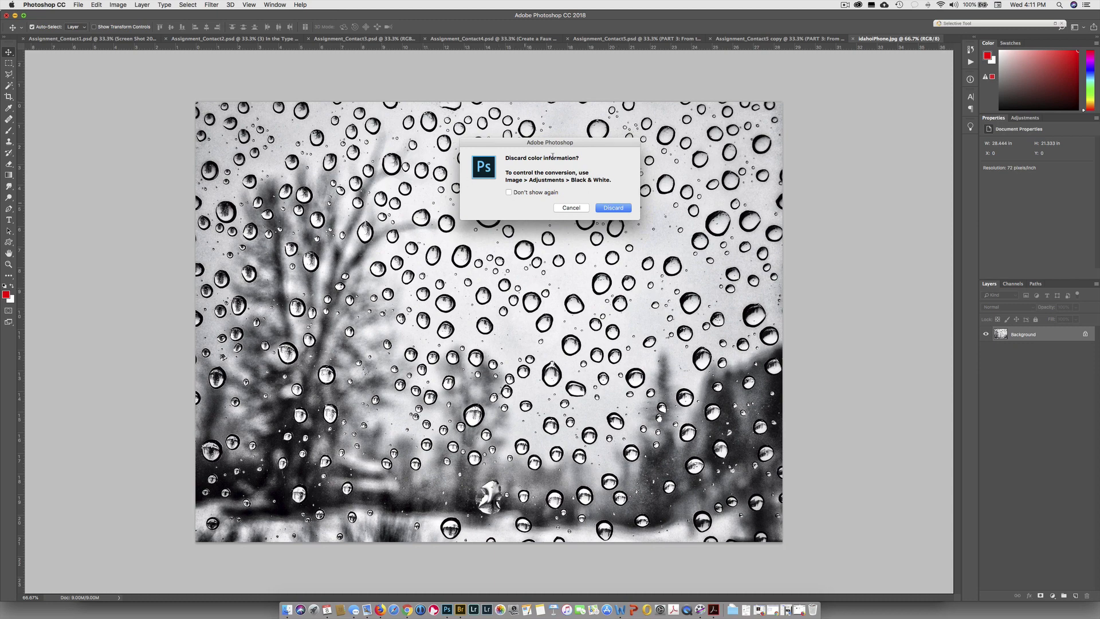
pyautogui.click(612, 209)
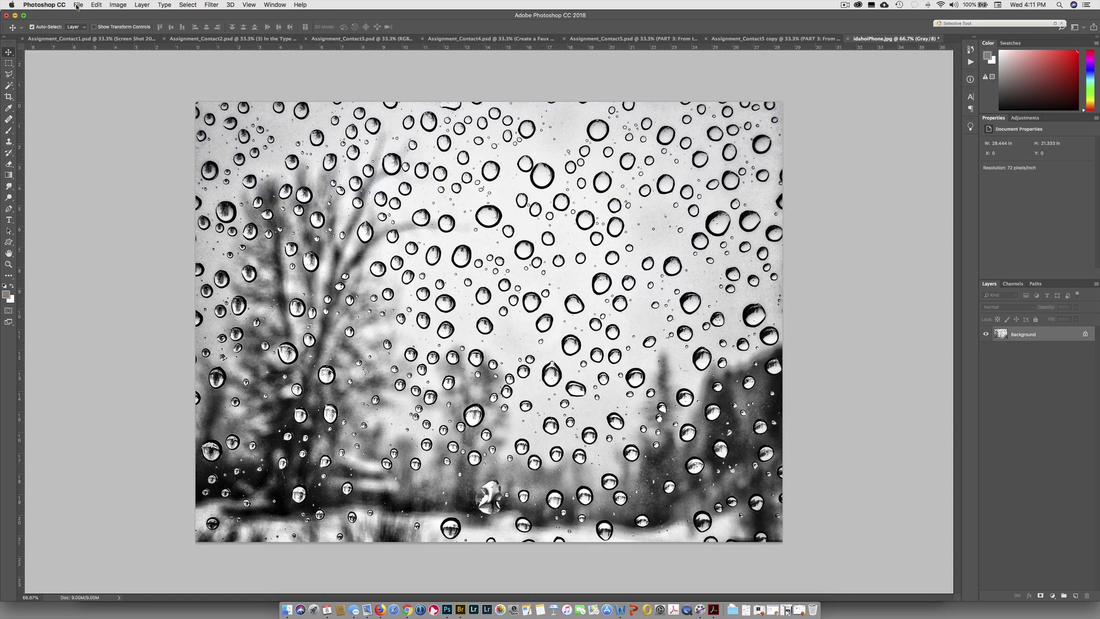
# Step: Start a Duotone mode conversion of the grayscale photo and set its type to Duotone
pyautogui.click(118, 5)
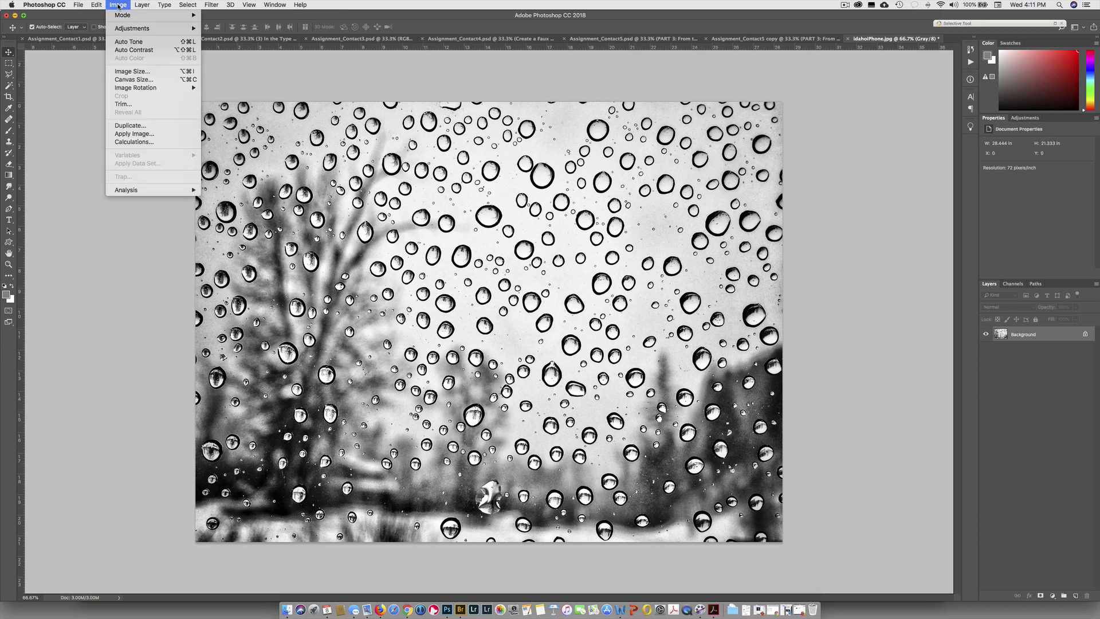
pyautogui.moveTo(143, 15)
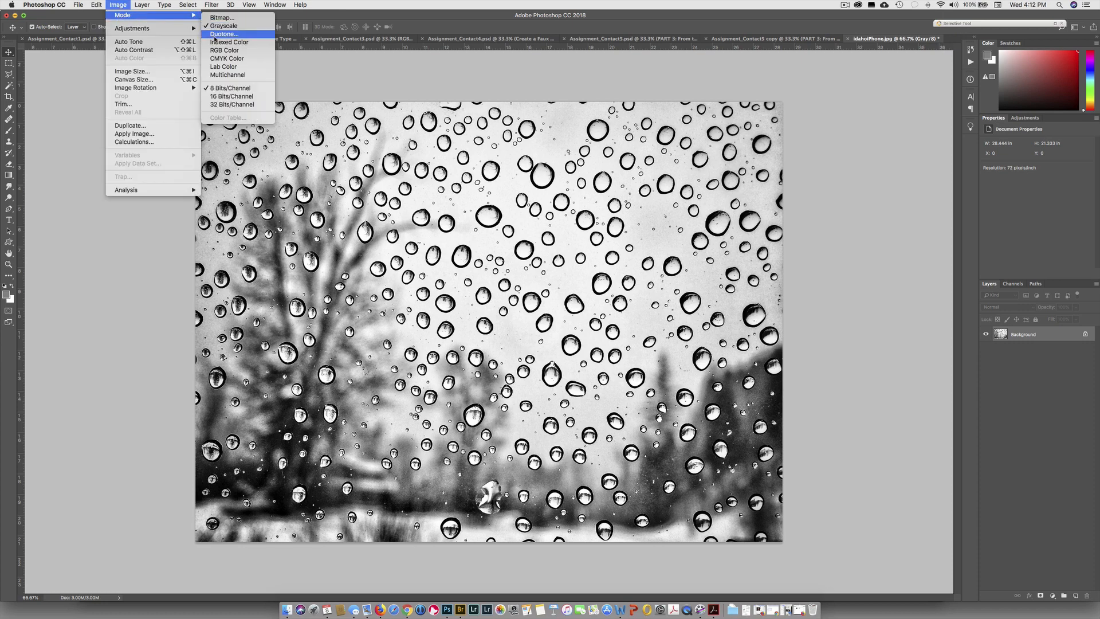
pyautogui.click(214, 35)
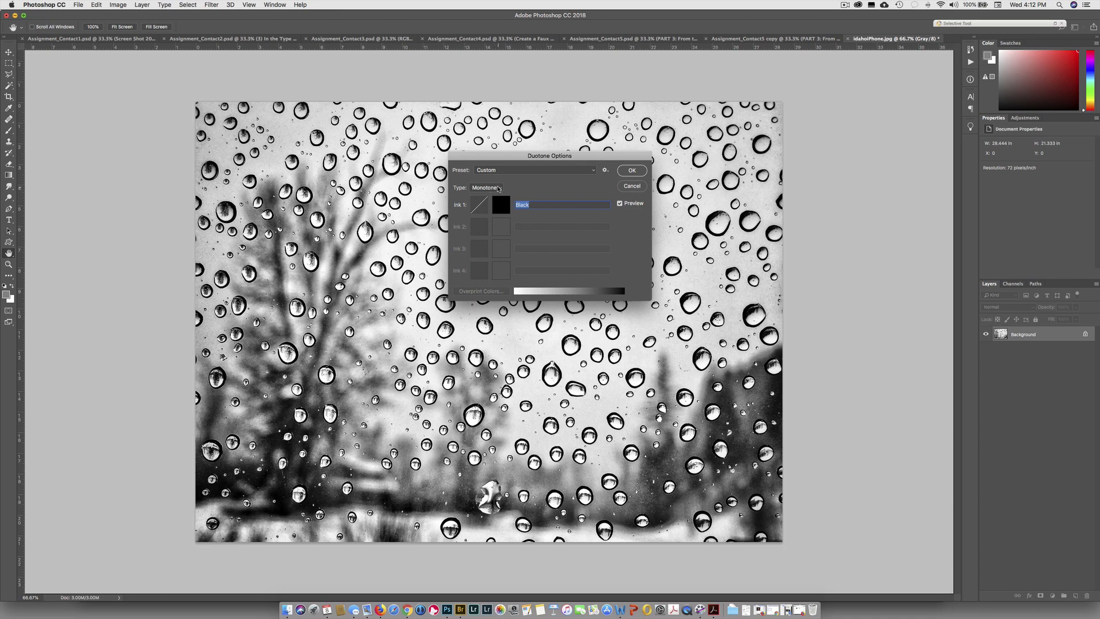
pyautogui.click(499, 189)
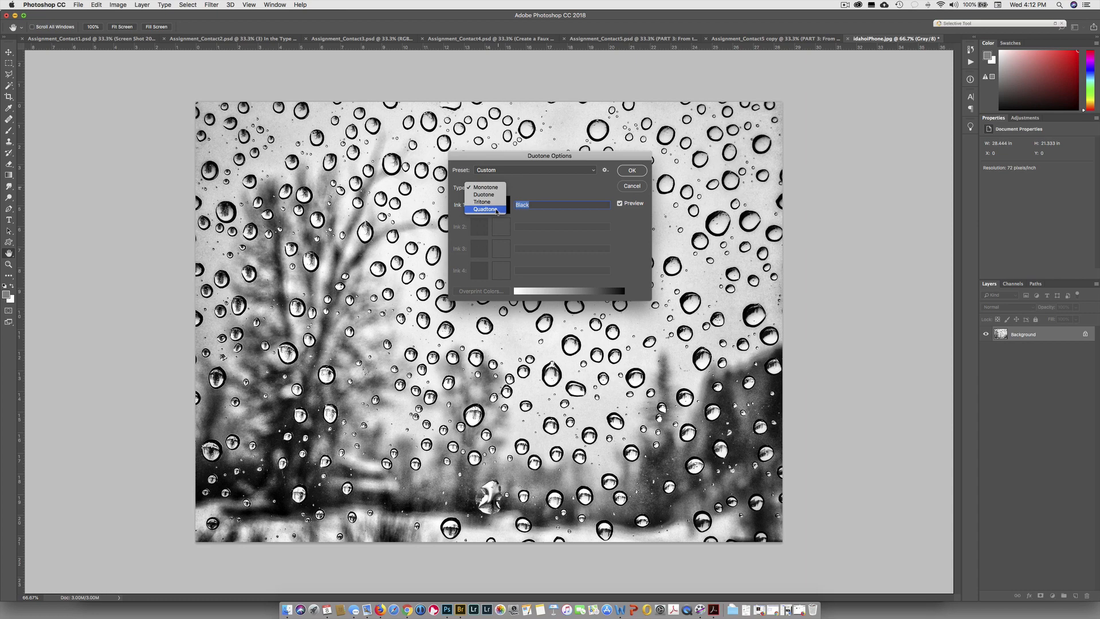
pyautogui.click(496, 195)
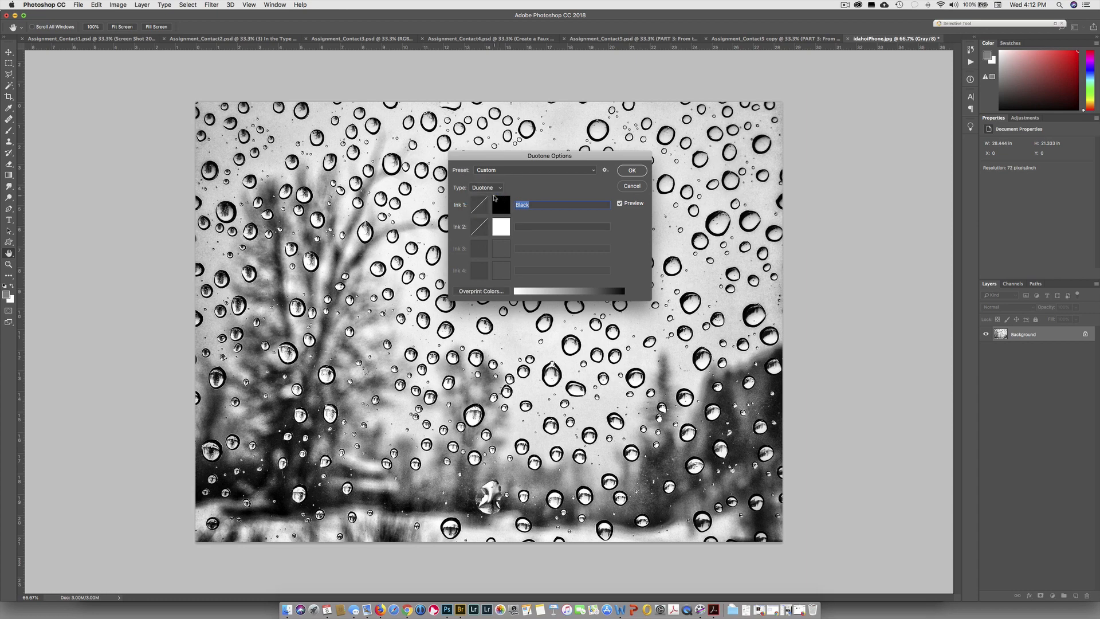
# Step: Try several red and cyan shades for Ink 2, settling on the pale cyan 89dde0
pyautogui.click(501, 226)
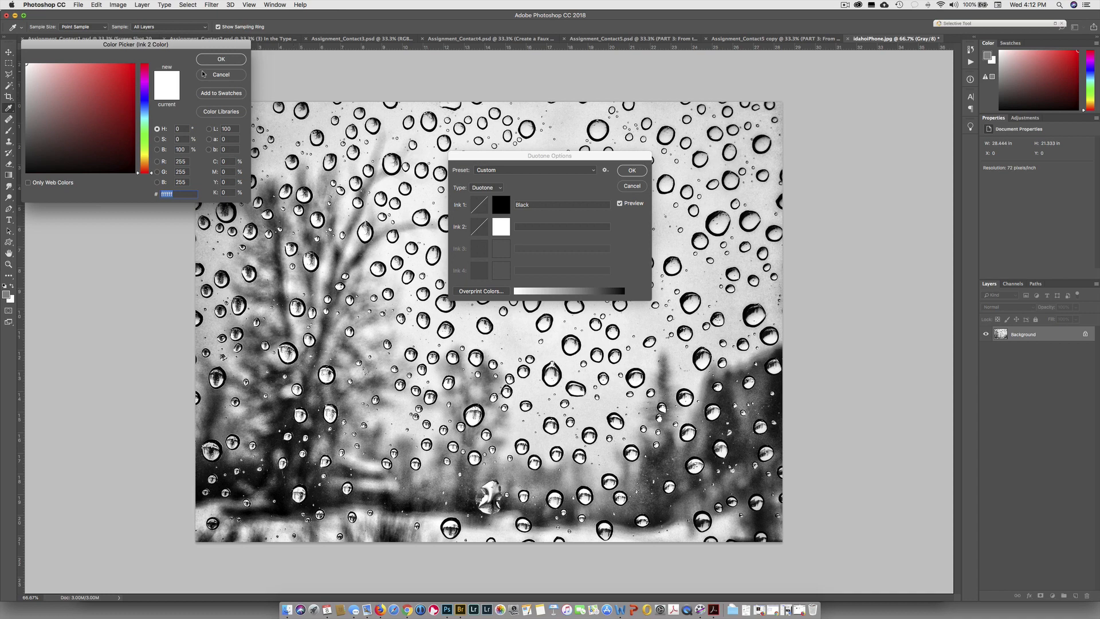
pyautogui.moveTo(187, 46); pyautogui.dragTo(338, 298)
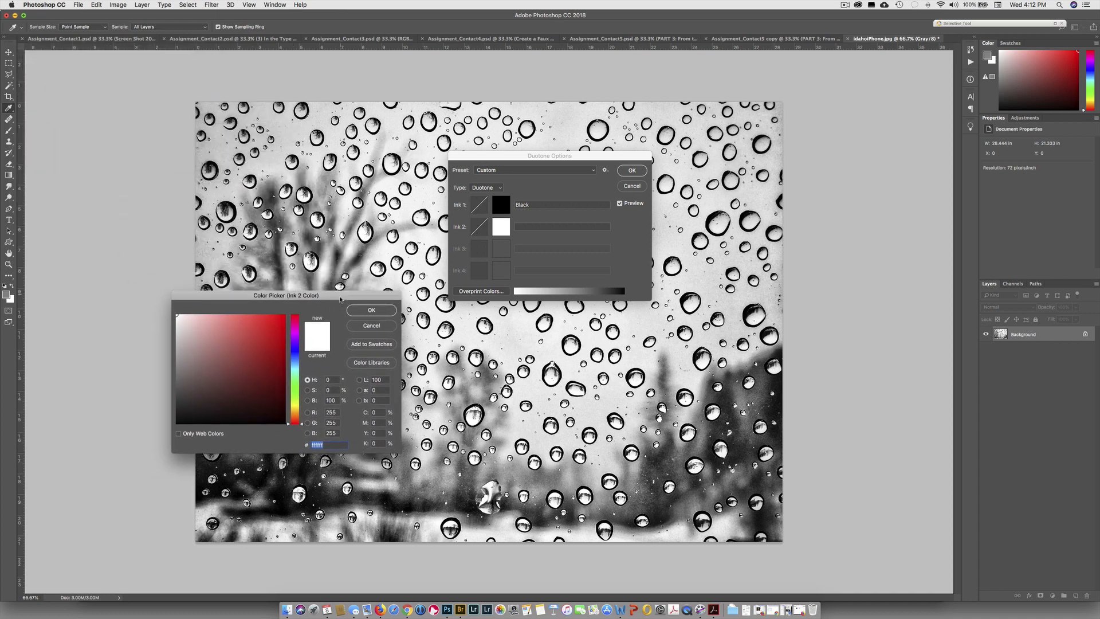
pyautogui.click(273, 323)
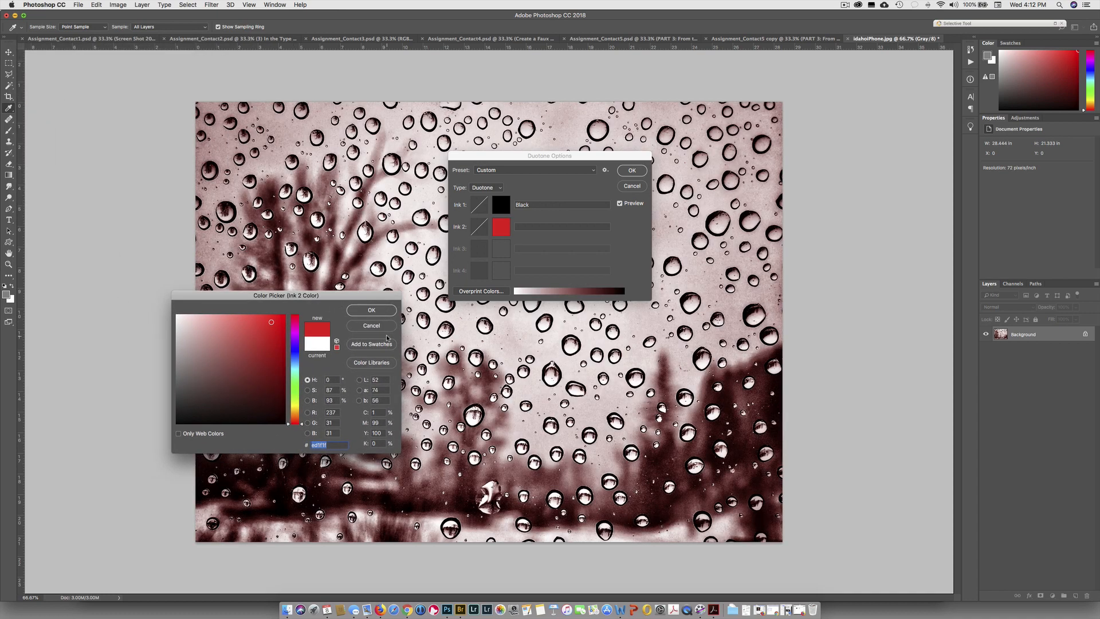
pyautogui.click(248, 377)
pyautogui.click(214, 324)
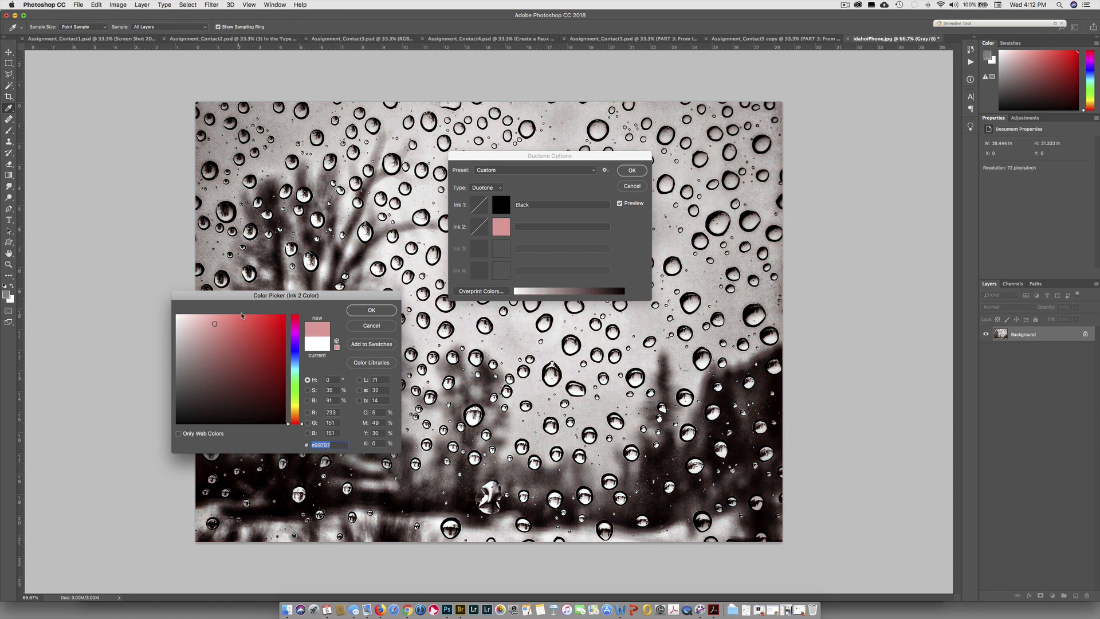
pyautogui.click(268, 323)
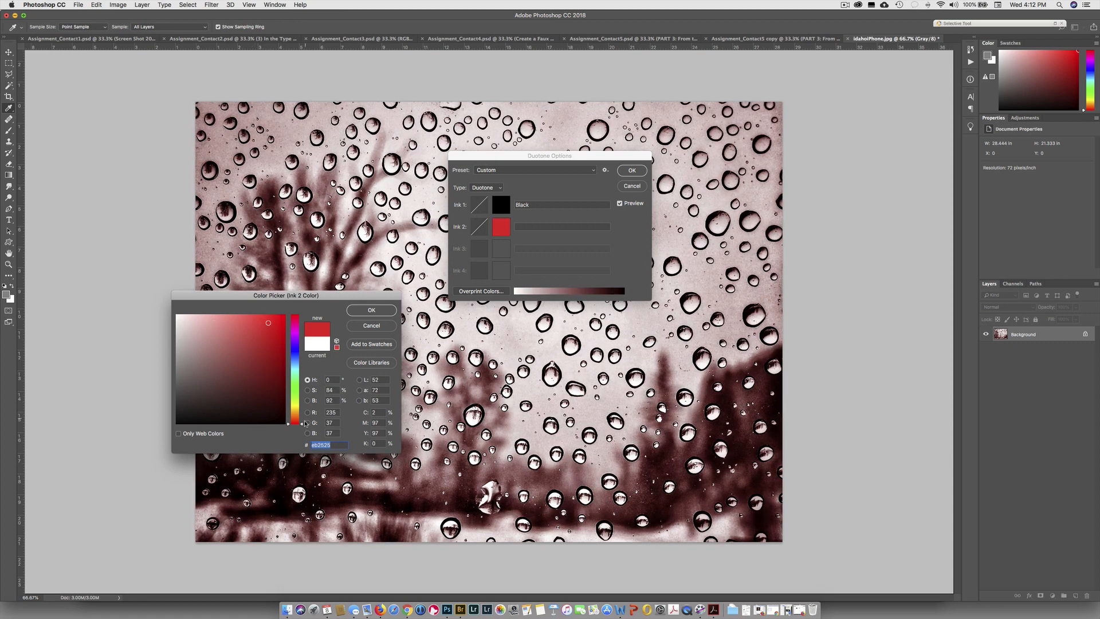
pyautogui.moveTo(304, 423); pyautogui.dragTo(302, 369)
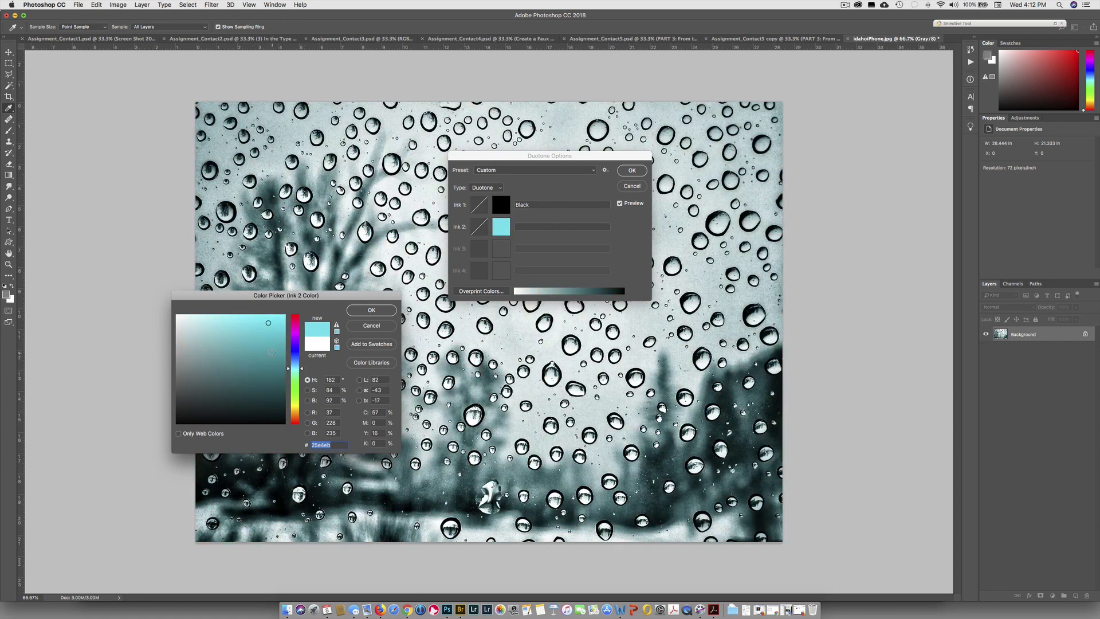
pyautogui.click(272, 353)
pyautogui.click(218, 328)
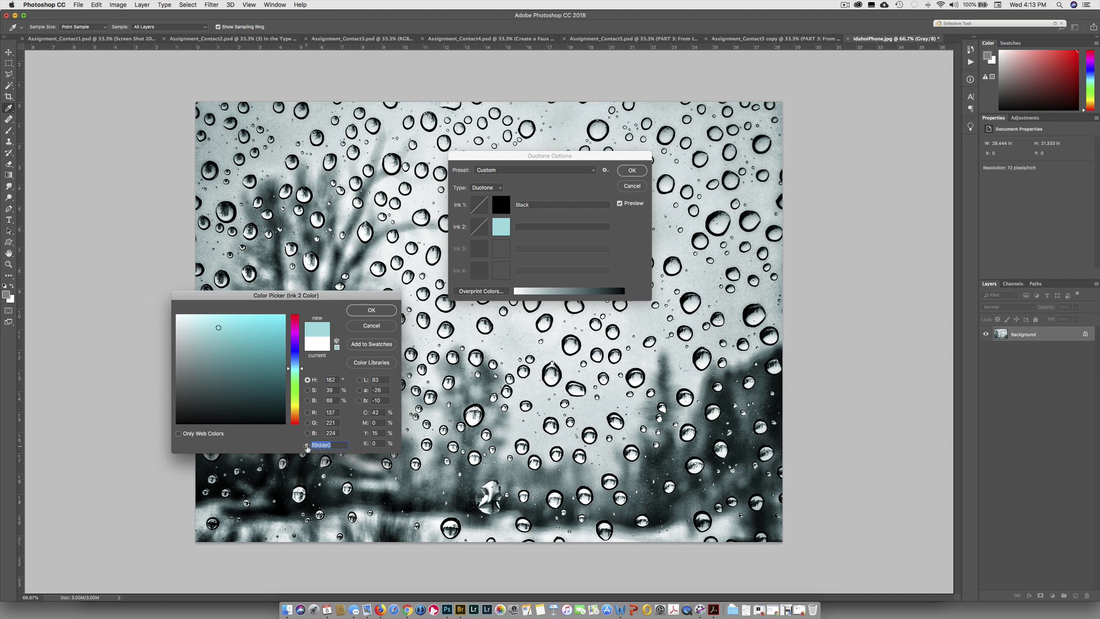
# Step: Copy the hex code 89dde0 as the name of Ink 2 and apply the duotone
pyautogui.click(336, 445)
pyautogui.doubleClick(328, 444)
pyautogui.press('super+c')
pyautogui.click(370, 309)
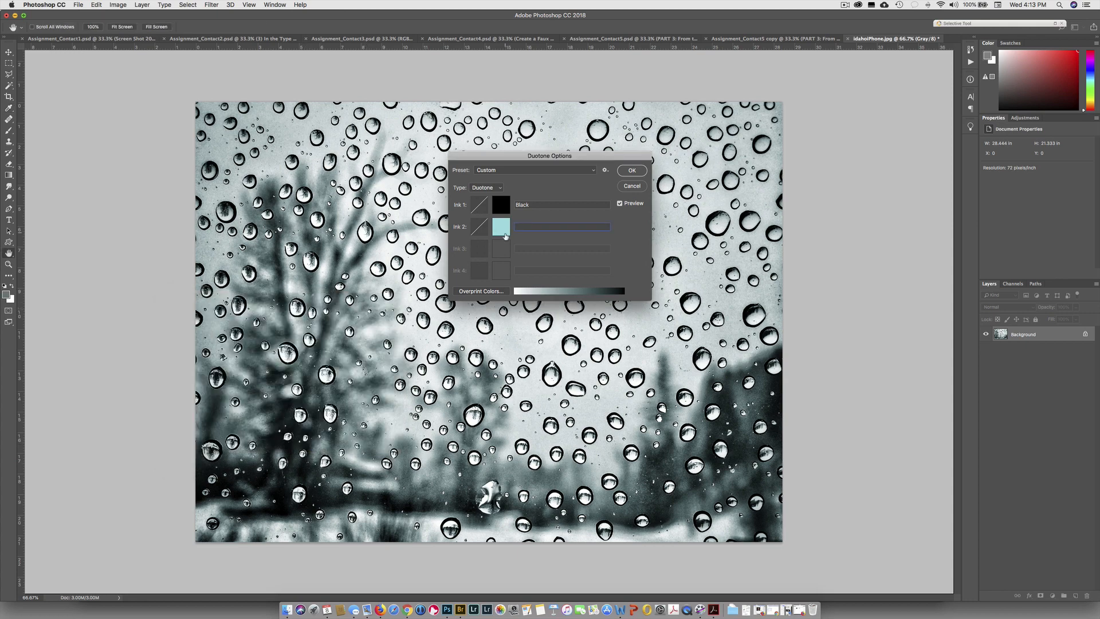
pyautogui.press('super+v')
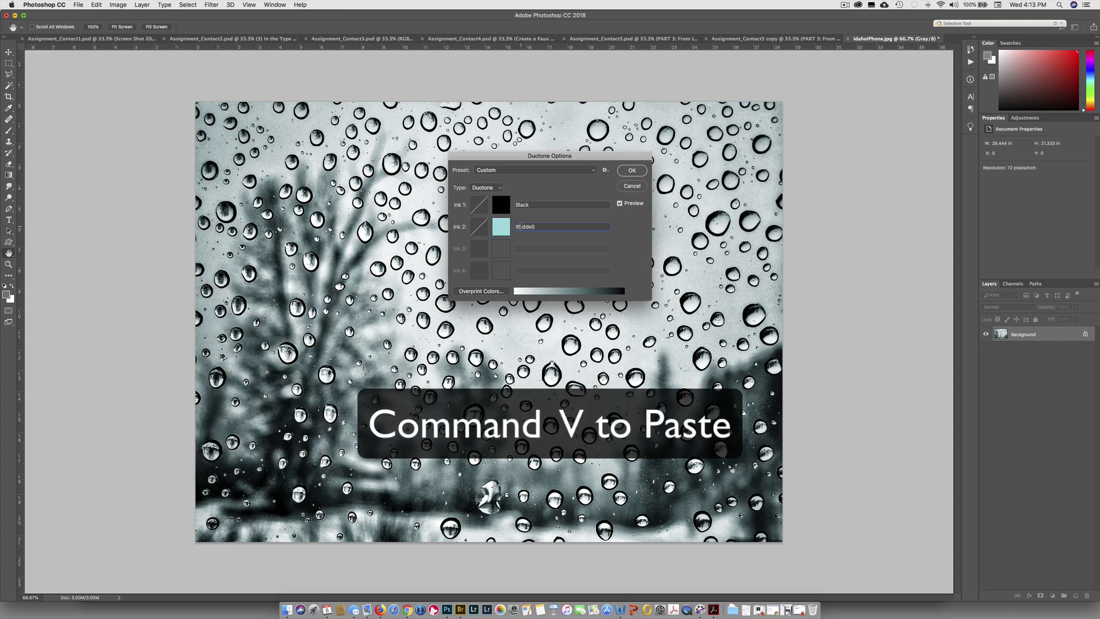
pyautogui.click(632, 171)
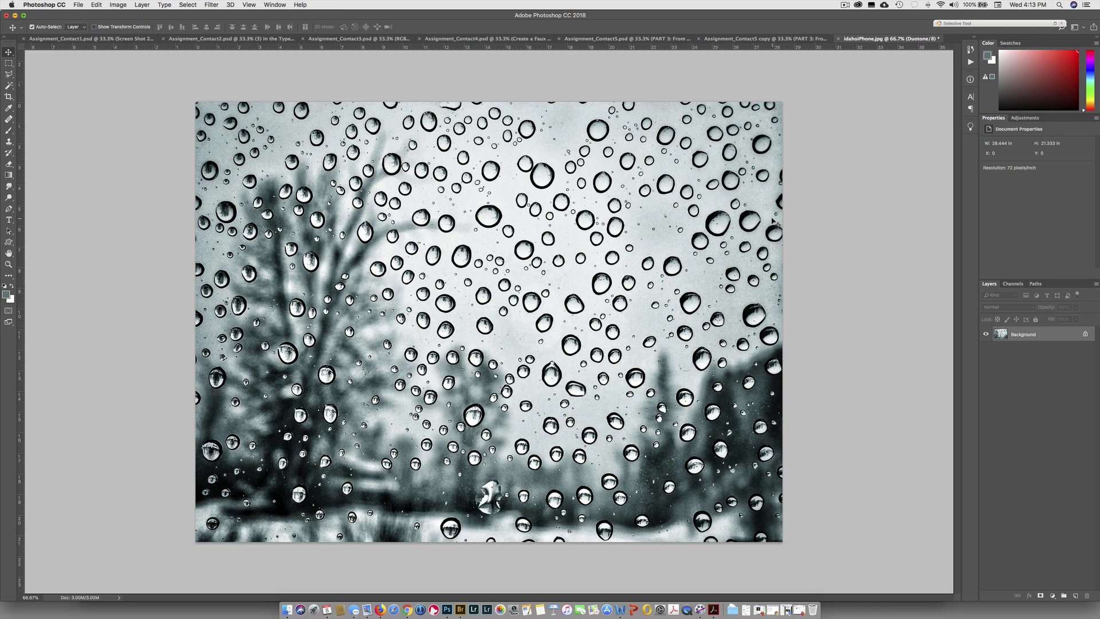
# Step: Begin saving the image and create a new folder named Duotone on the Desktop for it
pyautogui.press('super+s')
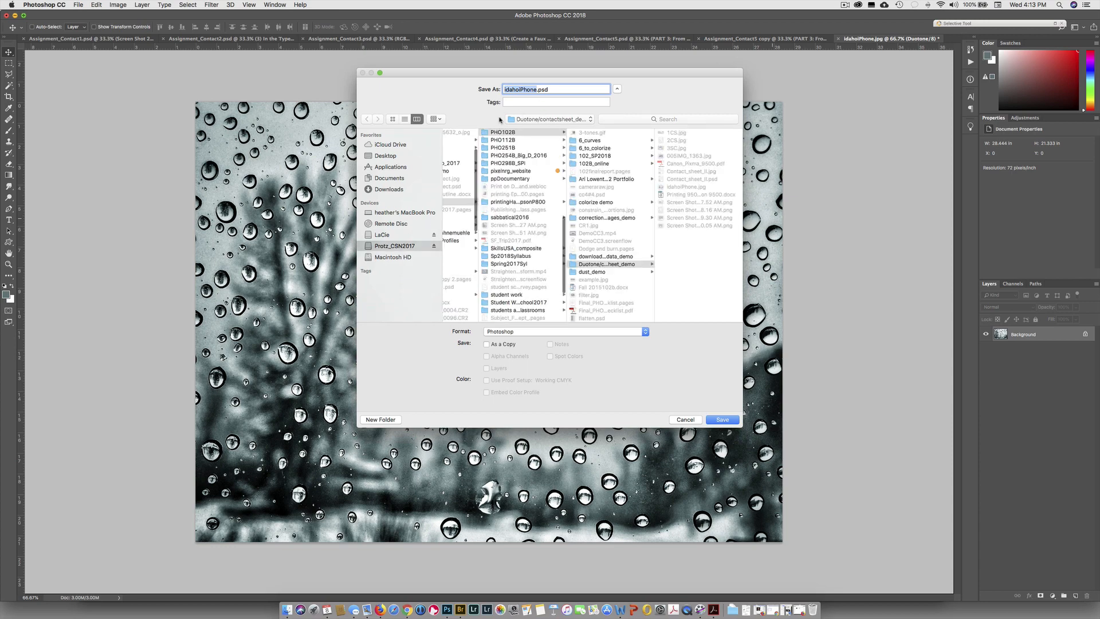
pyautogui.click(385, 156)
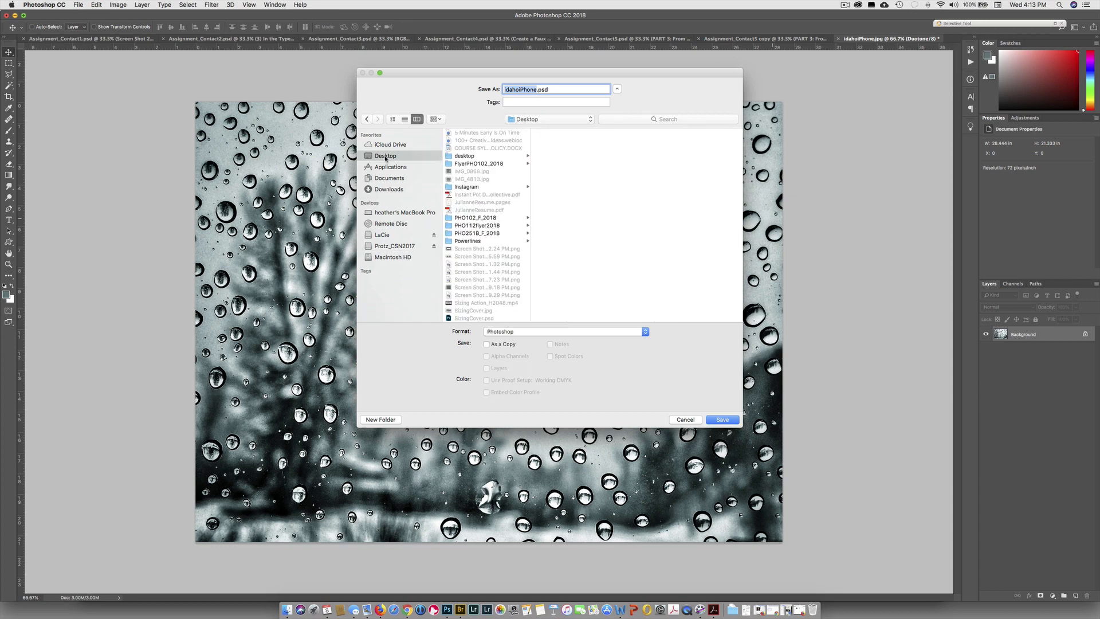
pyautogui.click(380, 420)
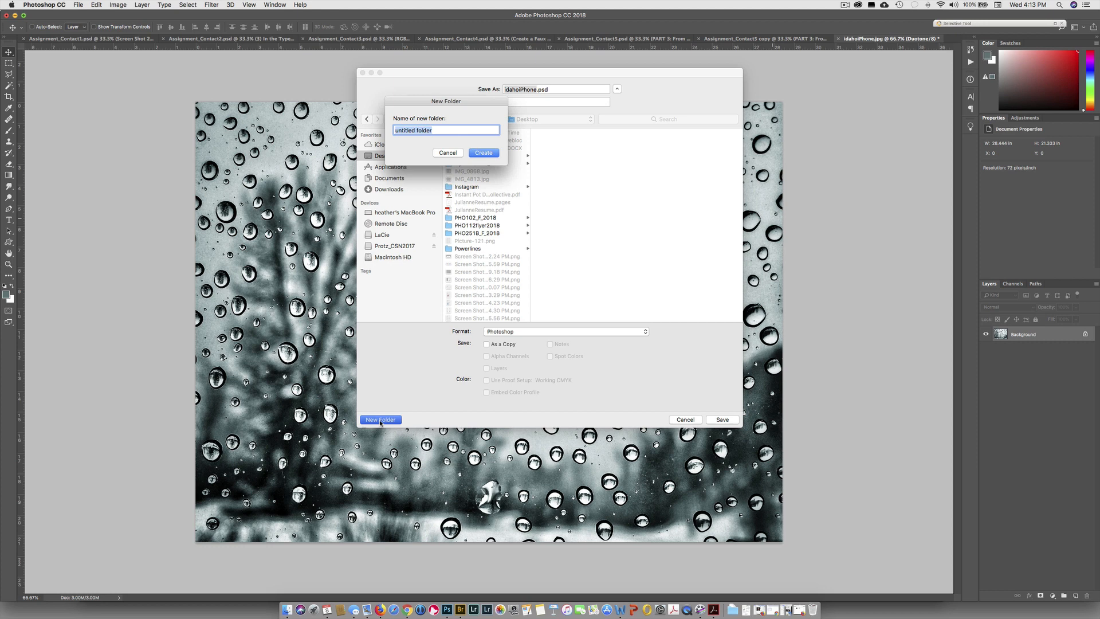
pyautogui.write('Duotone')
pyautogui.click(481, 153)
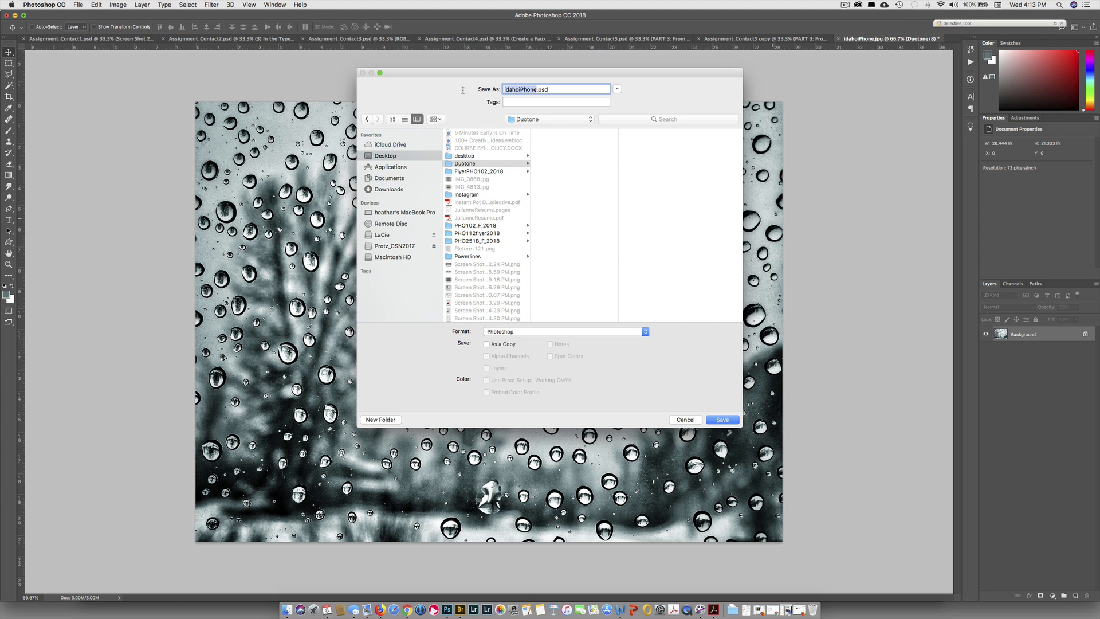
# Step: Save the image in Photoshop format as duotone1.psd in the Duotone folder
pyautogui.write('duotone')
pyautogui.press('BackSpace')
pyautogui.write('1')
pyautogui.click(718, 420)
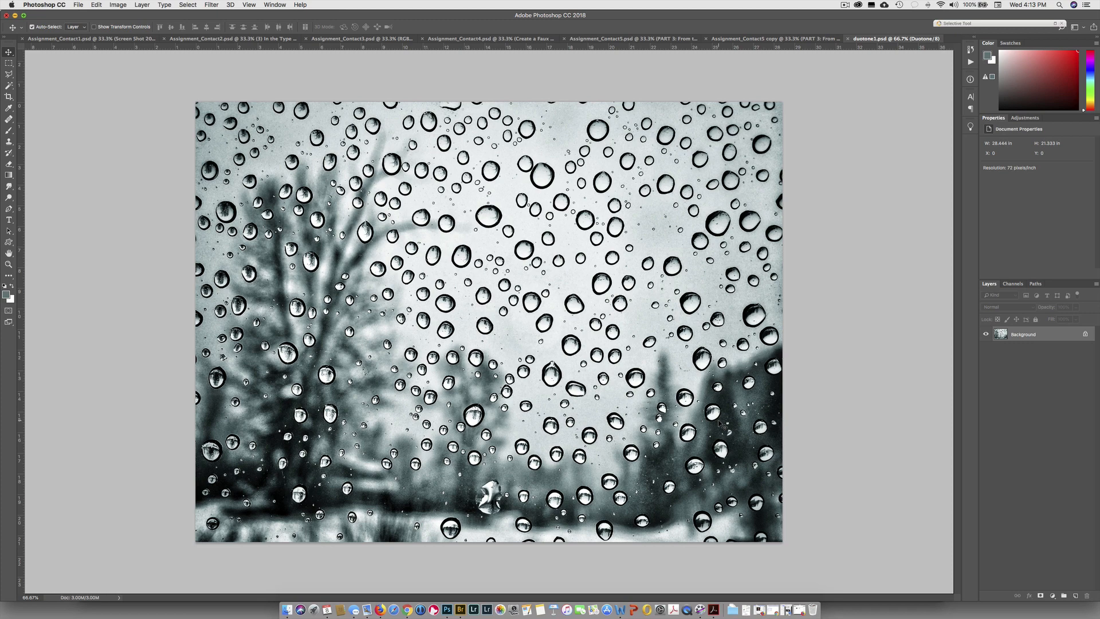
# Step: Reopen the duotone settings and change the Ink 2 color to the bright magenta f70ac8
pyautogui.click(118, 5)
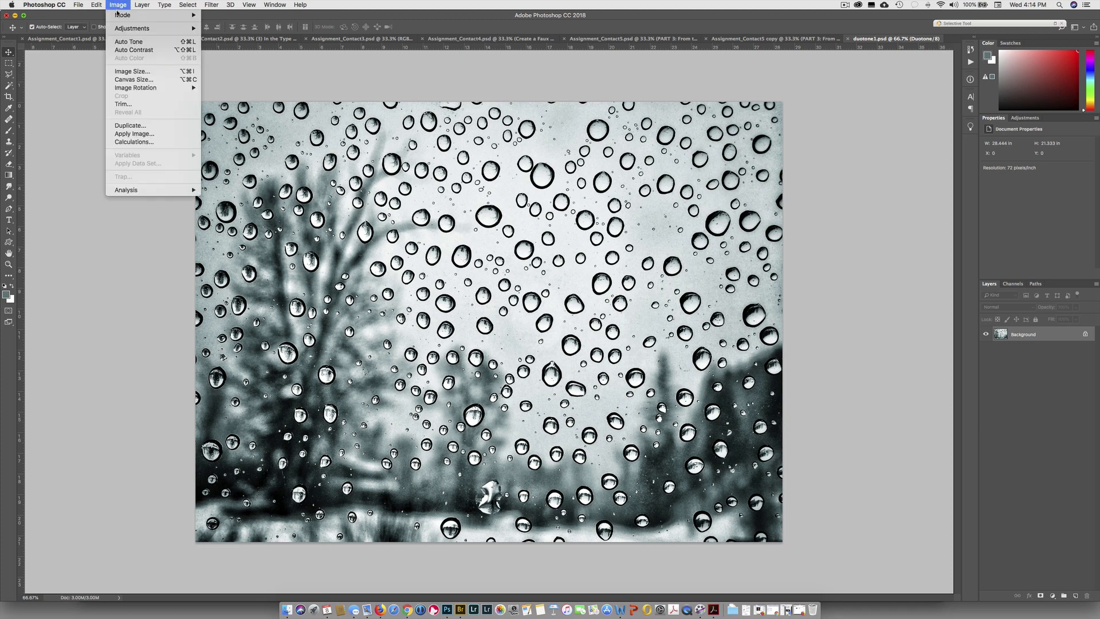
pyautogui.moveTo(118, 15)
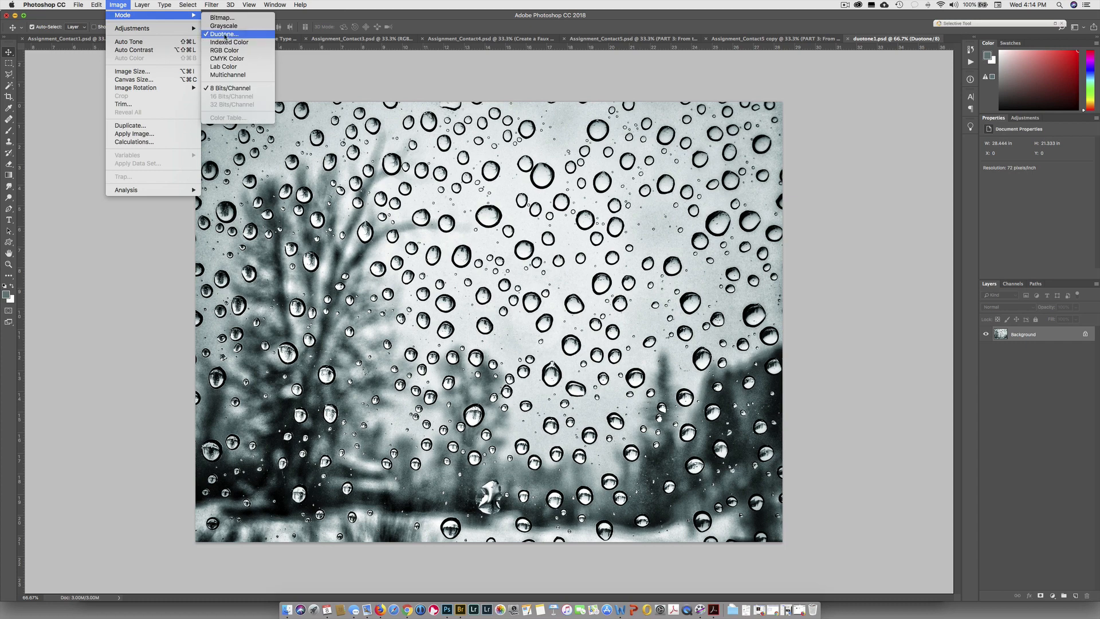
pyautogui.click(225, 35)
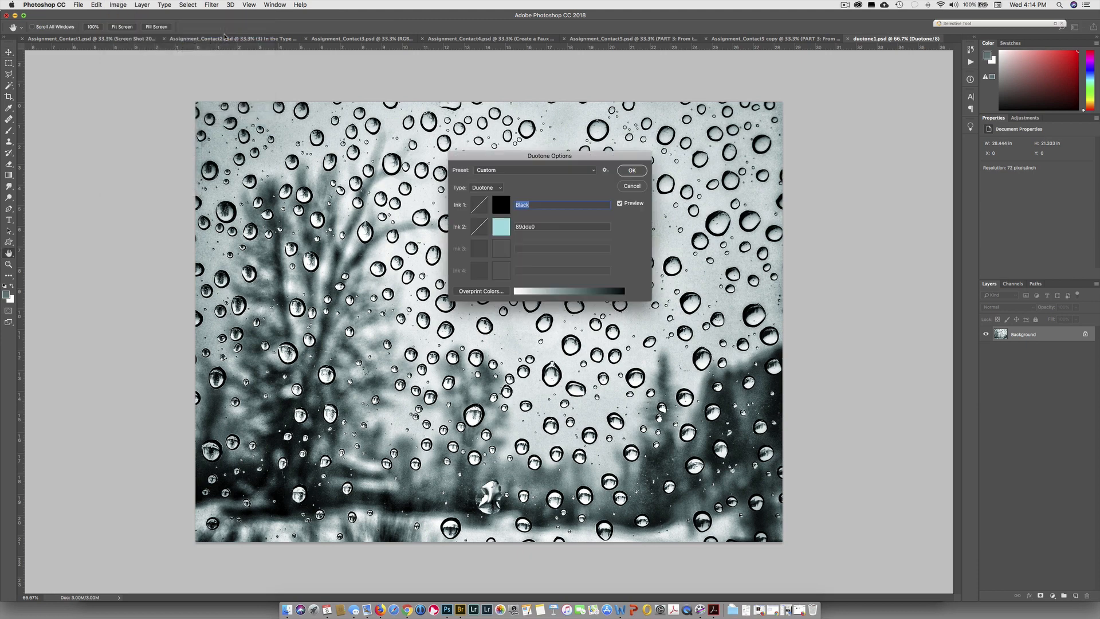
pyautogui.click(501, 227)
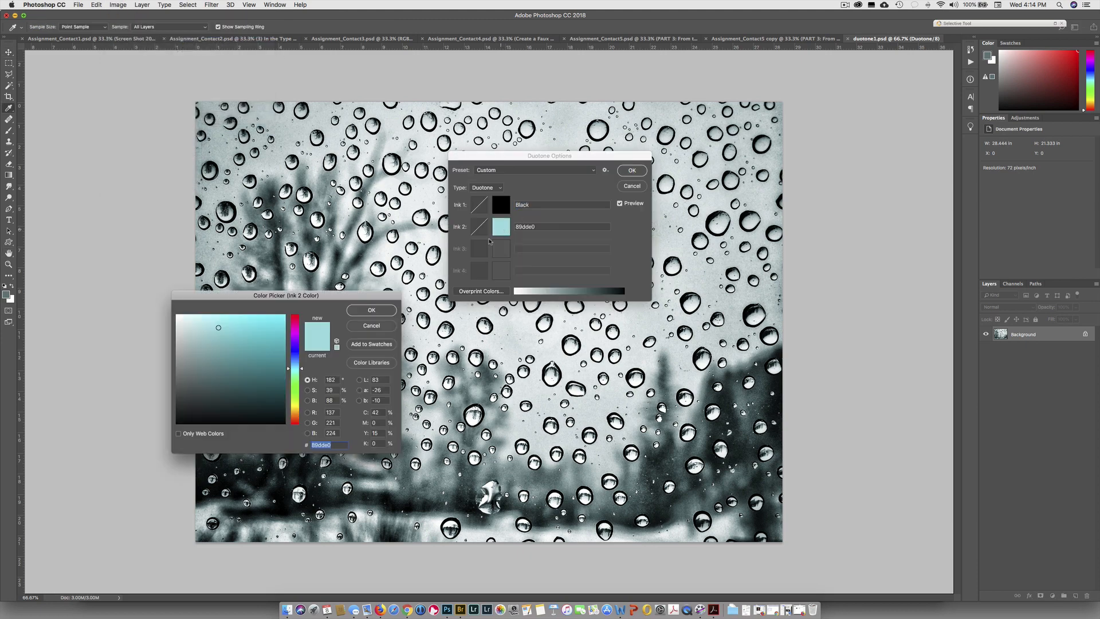
pyautogui.click(296, 331)
pyautogui.click(281, 317)
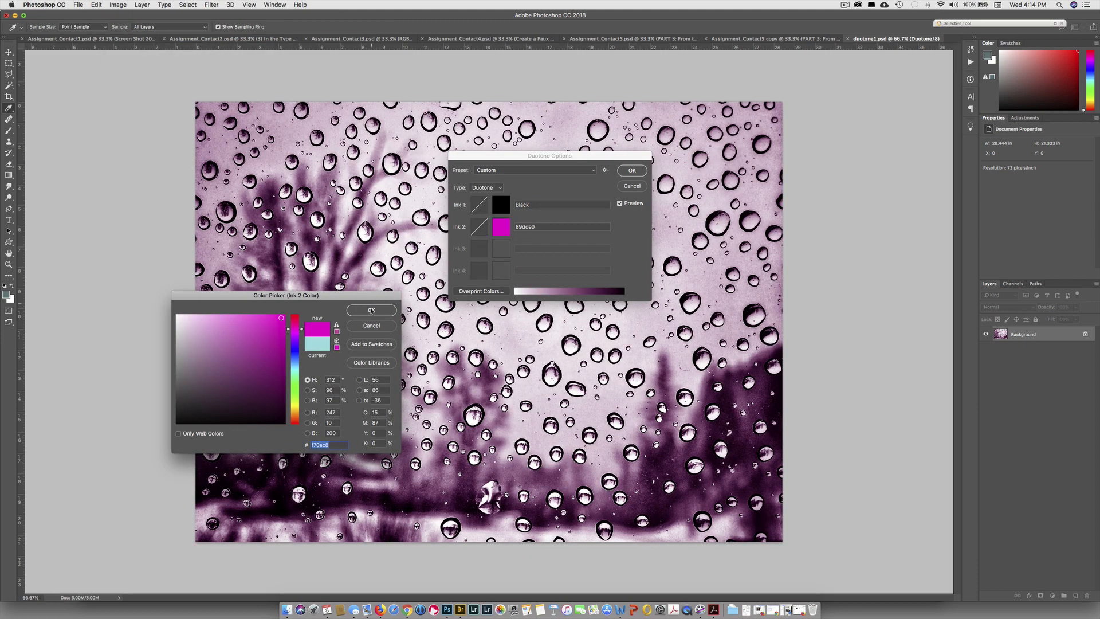
pyautogui.click(372, 310)
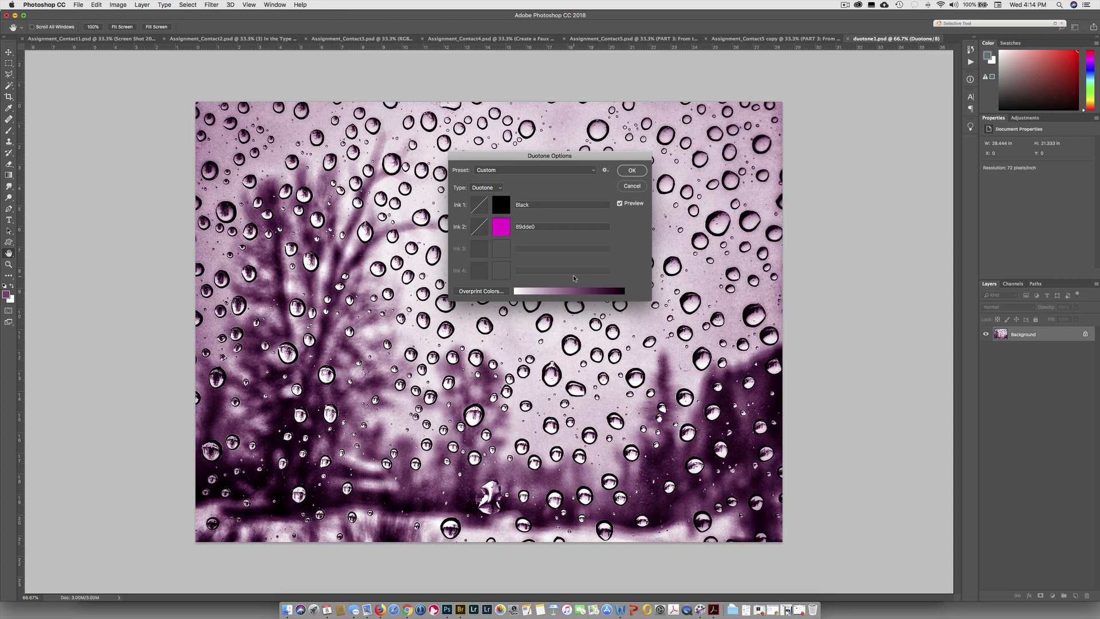
# Step: Replace the name of Ink 2 with its copied hex code f70ac8 and apply the duotone
pyautogui.click(502, 227)
pyautogui.press('super+c')
pyautogui.click(387, 309)
pyautogui.moveTo(537, 227); pyautogui.dragTo(498, 220)
pyautogui.press('super+v')
pyautogui.click(638, 172)
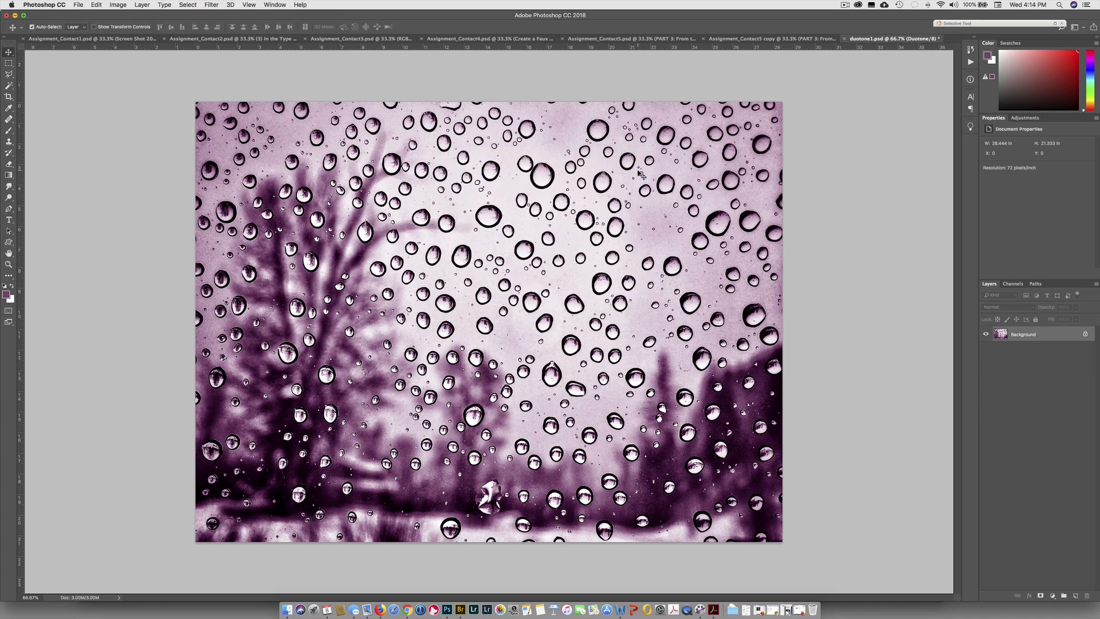
# Step: Save the magenta version as a separate Photoshop file named duotone2.psd in the Duotone folder
pyautogui.press('shift+super+s')
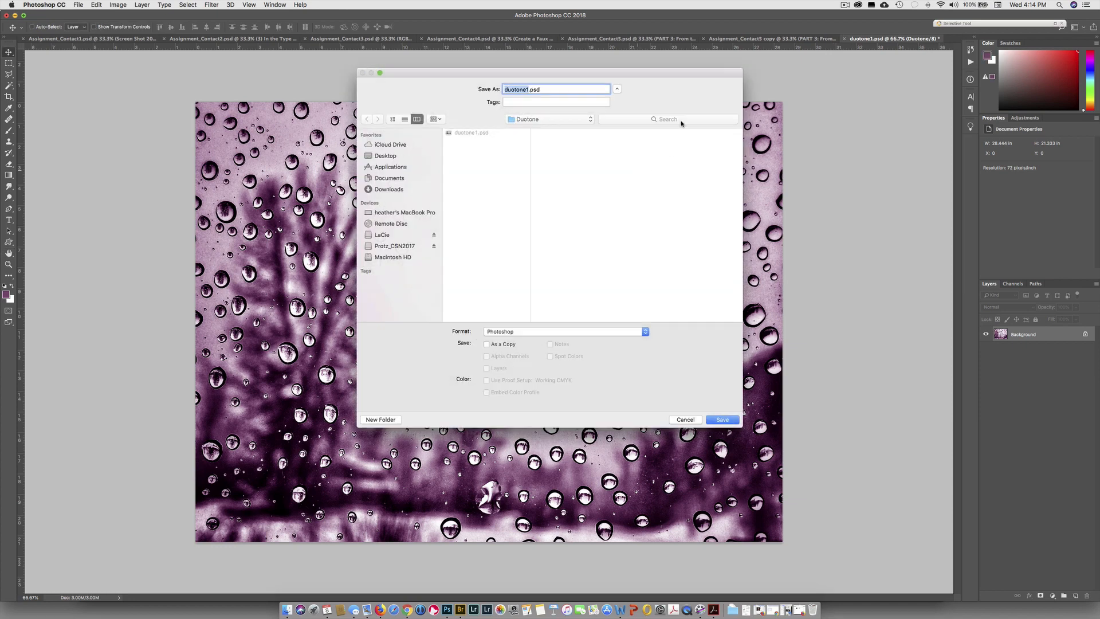
pyautogui.click(530, 90)
pyautogui.press('BackSpace')
pyautogui.write('2')
pyautogui.click(722, 421)
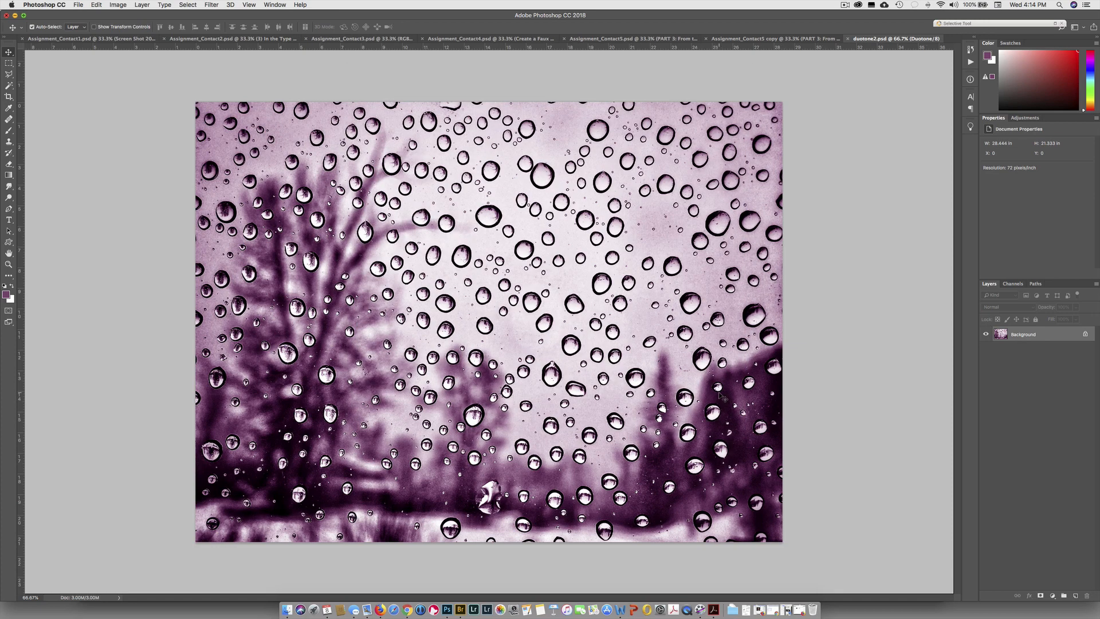
# Step: Open the Ink 2 duotone curve, try bending it with points at 30% and 50%, and remove those points
pyautogui.click(118, 4)
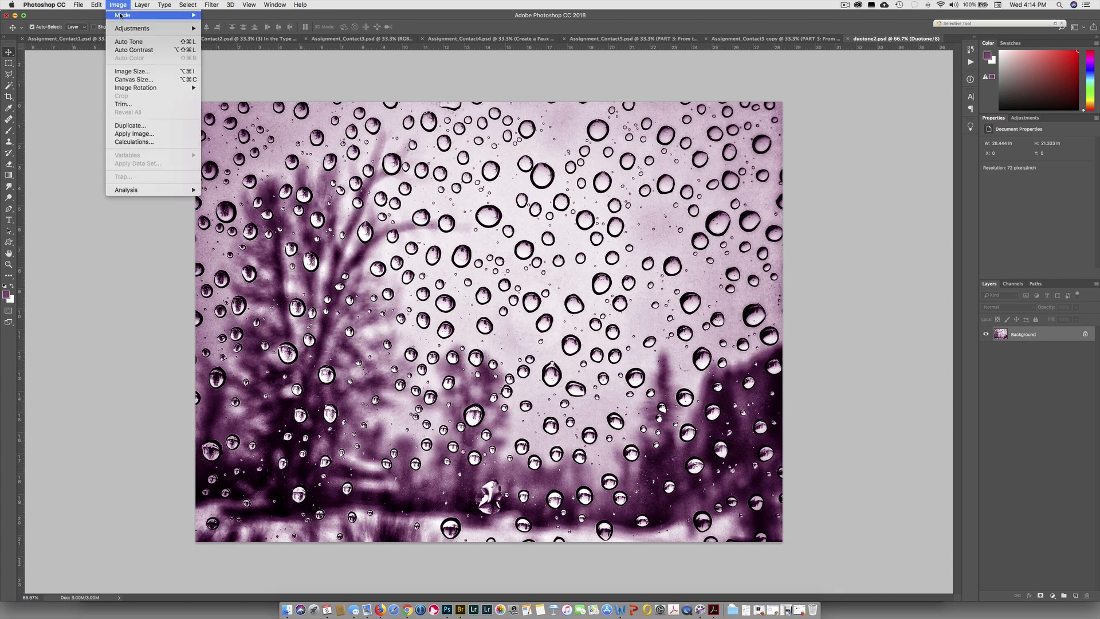
pyautogui.moveTo(120, 16)
pyautogui.click(214, 36)
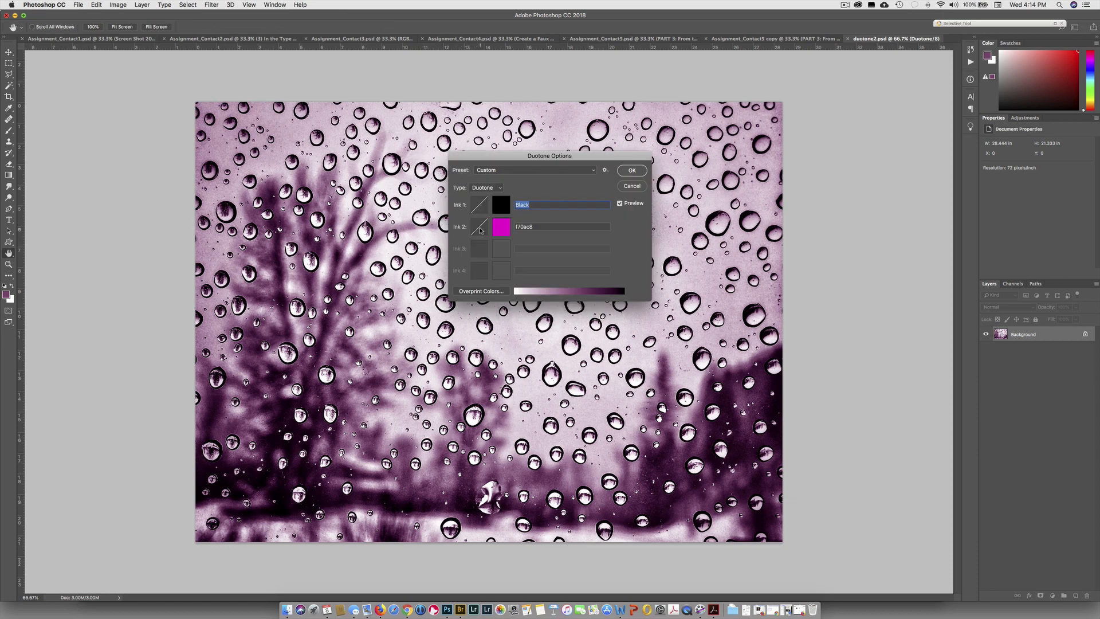
pyautogui.click(480, 230)
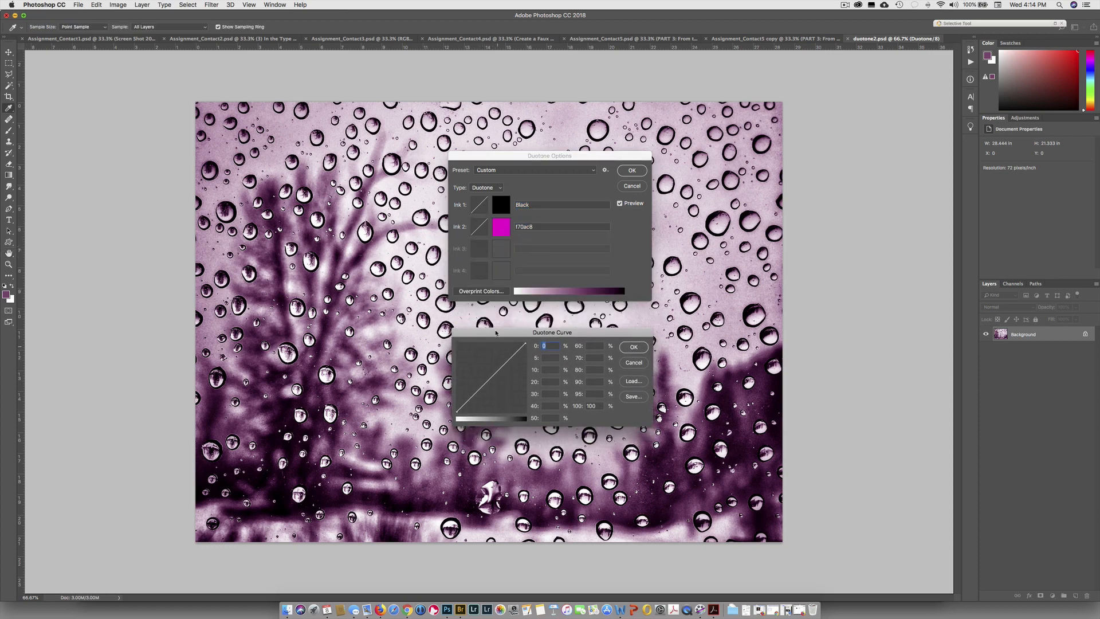
pyautogui.moveTo(502, 362)
pyautogui.mouseDown()
pyautogui.moveTo(503, 353)
pyautogui.moveTo(498, 423)
pyautogui.mouseUp()
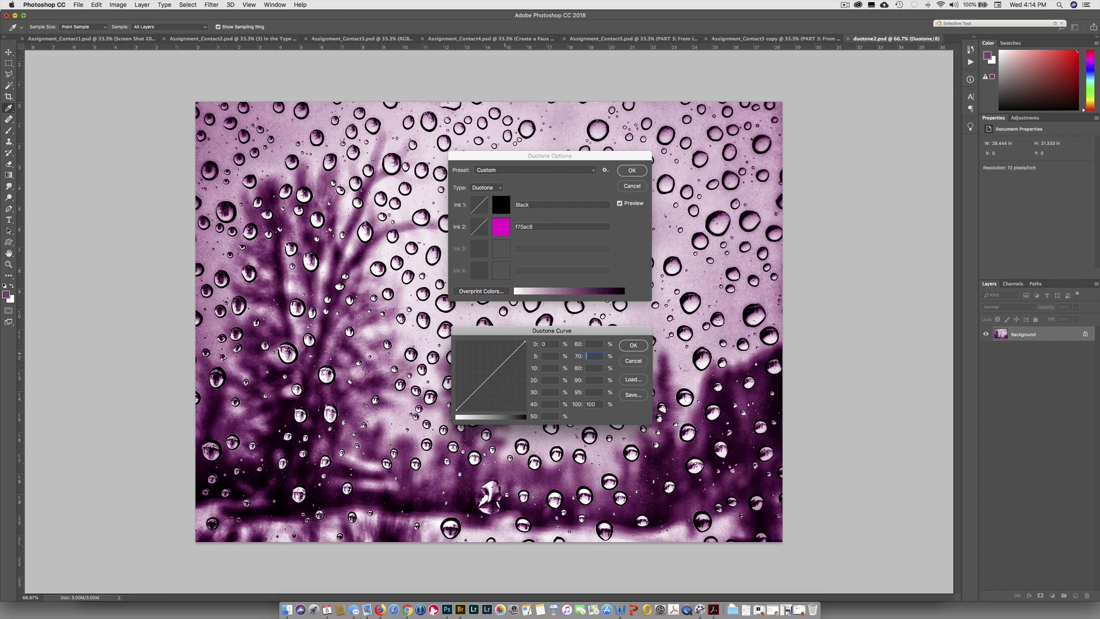
pyautogui.moveTo(491, 377)
pyautogui.mouseDown()
pyautogui.moveTo(492, 394)
pyautogui.moveTo(492, 357)
pyautogui.moveTo(478, 390)
pyautogui.moveTo(489, 364)
pyautogui.mouseUp()
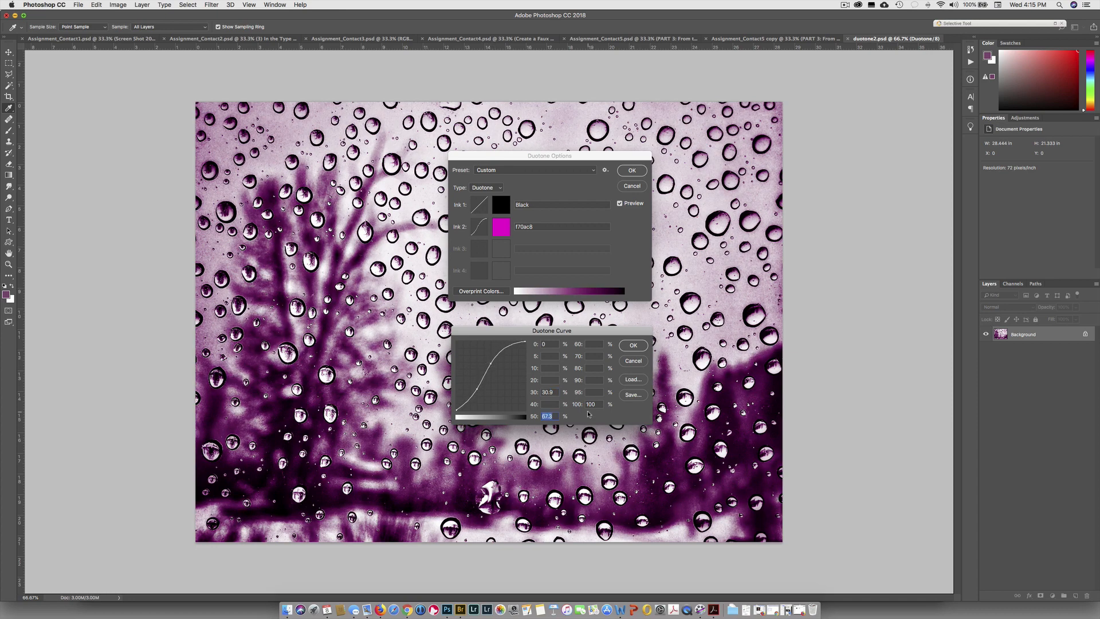
pyautogui.press('BackSpace')
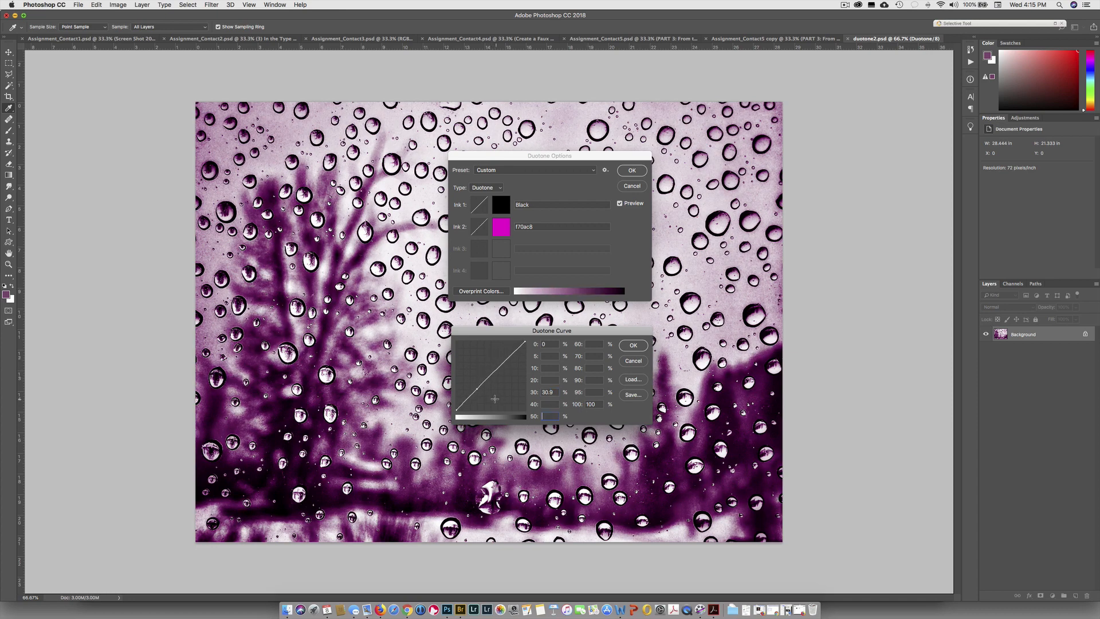
pyautogui.moveTo(477, 389); pyautogui.dragTo(498, 425)
# Step: Shape the Ink 2 curve with 31.8% at the 30 point and 75.6% at the 70 point, and apply the duotone
pyautogui.moveTo(507, 363); pyautogui.dragTo(478, 388)
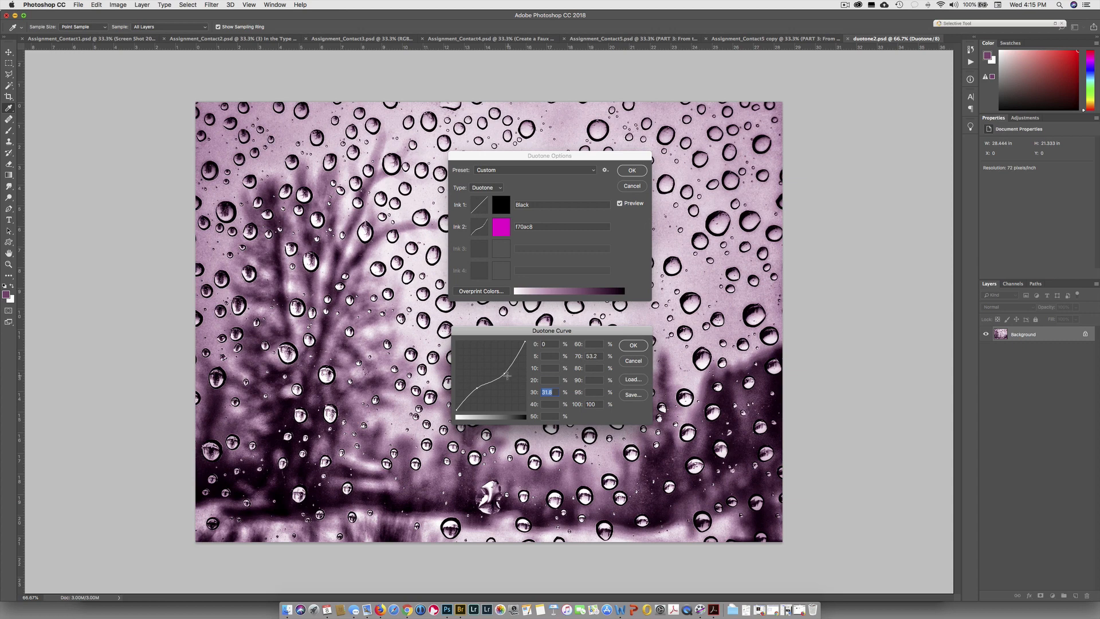
pyautogui.moveTo(504, 374); pyautogui.dragTo(507, 366)
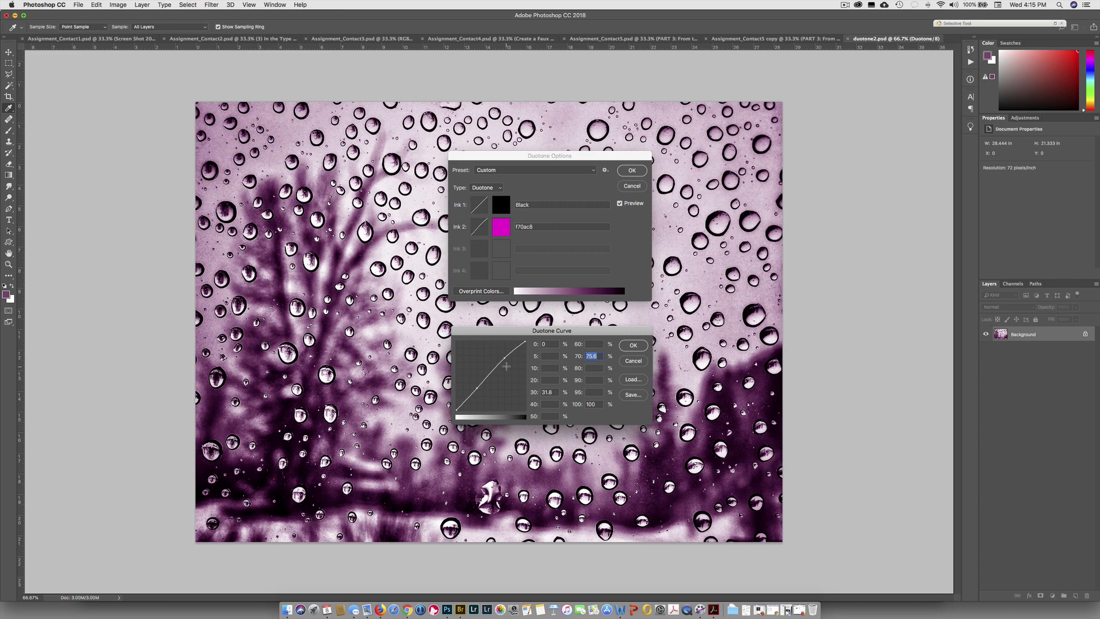
pyautogui.click(633, 346)
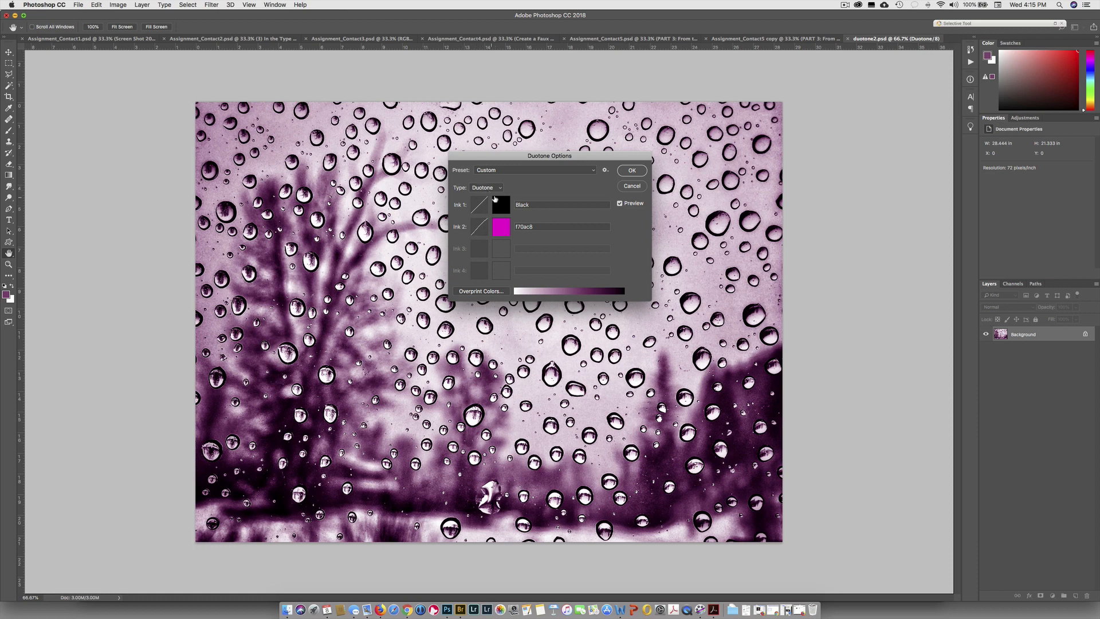
pyautogui.click(631, 171)
# Step: Save the curve-adjusted magenta version as duotone3.psd in the Duotone folder
pyautogui.press('super+shift+s')
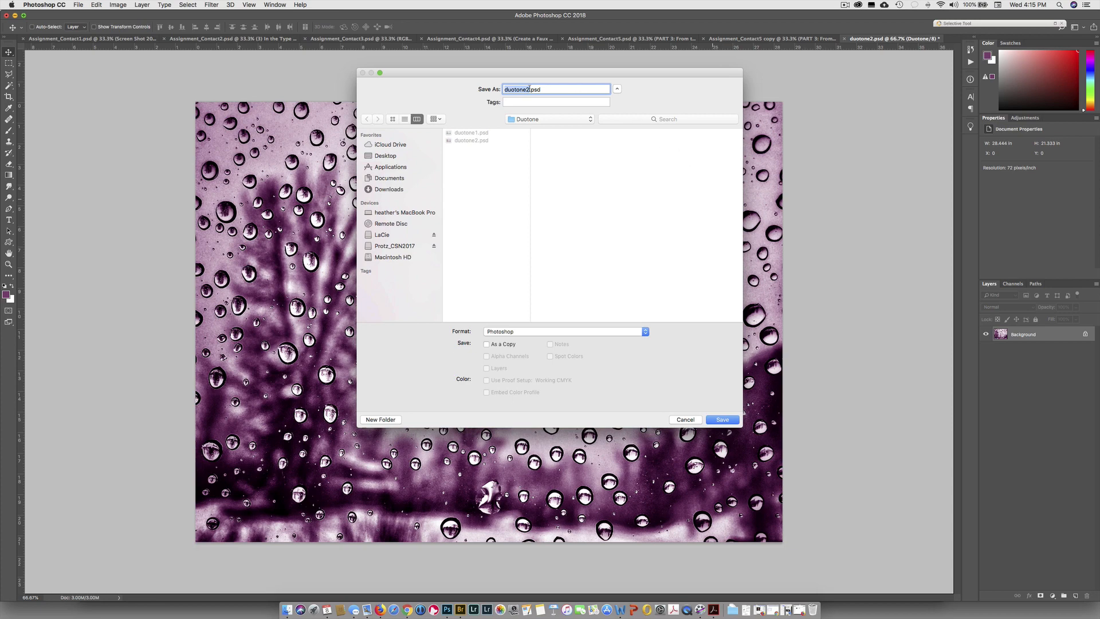
pyautogui.click(529, 89)
pyautogui.press('BackSpace')
pyautogui.write('3')
pyautogui.press('Return')
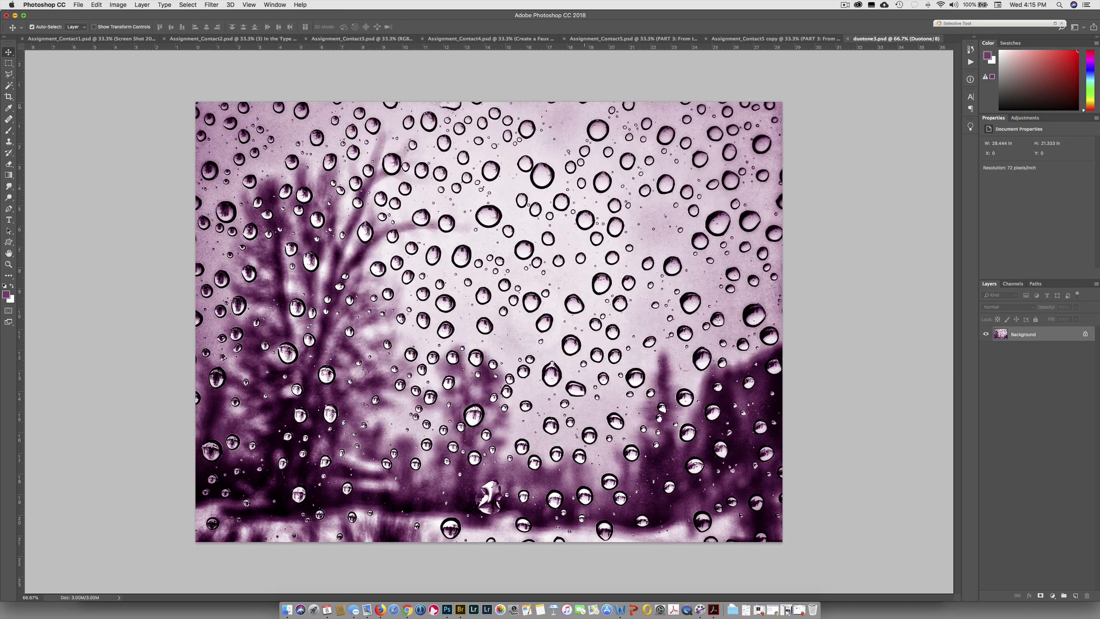
# Step: Reopen the duotone settings and straighten the Ink 2 curve by removing its 30% and 70% points
pyautogui.click(124, 4)
pyautogui.moveTo(127, 16)
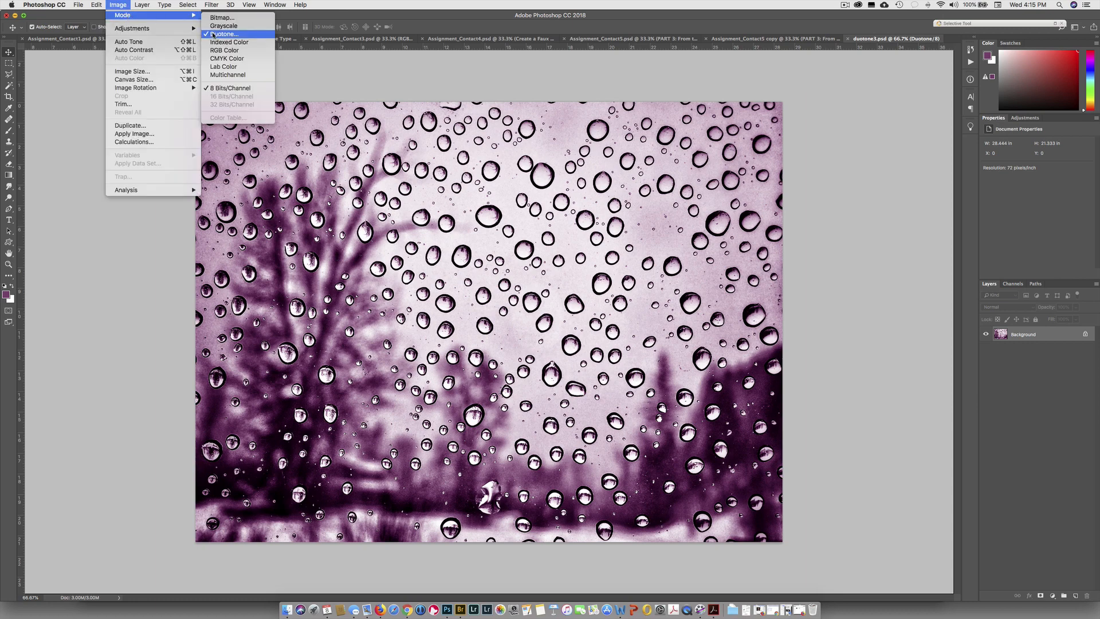
pyautogui.click(224, 34)
pyautogui.click(480, 227)
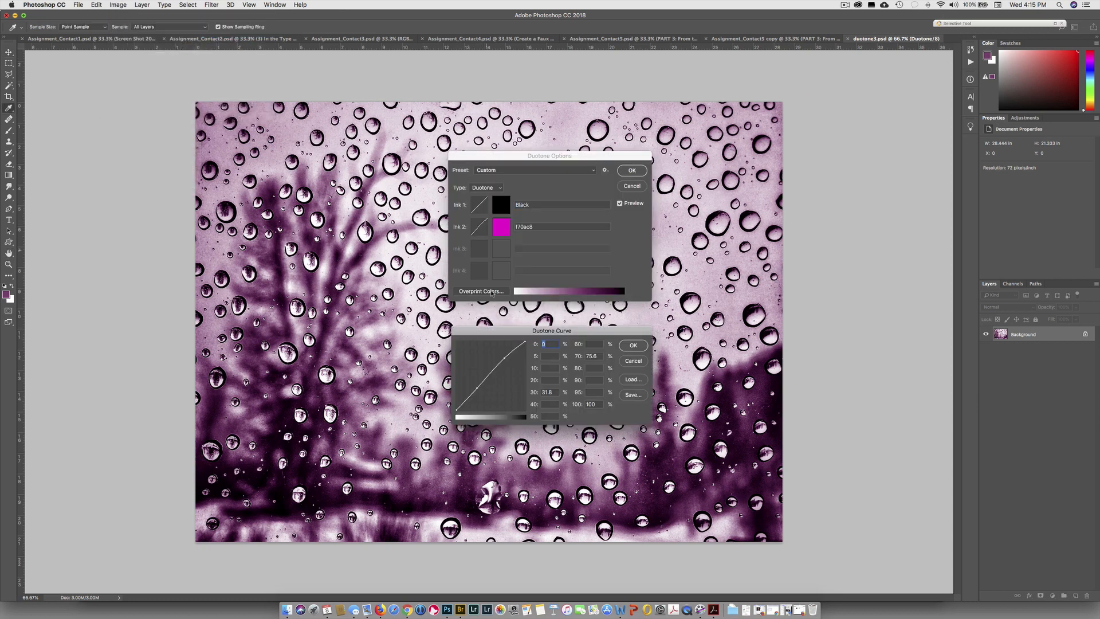
pyautogui.moveTo(506, 358); pyautogui.dragTo(520, 441)
pyautogui.moveTo(478, 388); pyautogui.dragTo(520, 457)
pyautogui.click(633, 345)
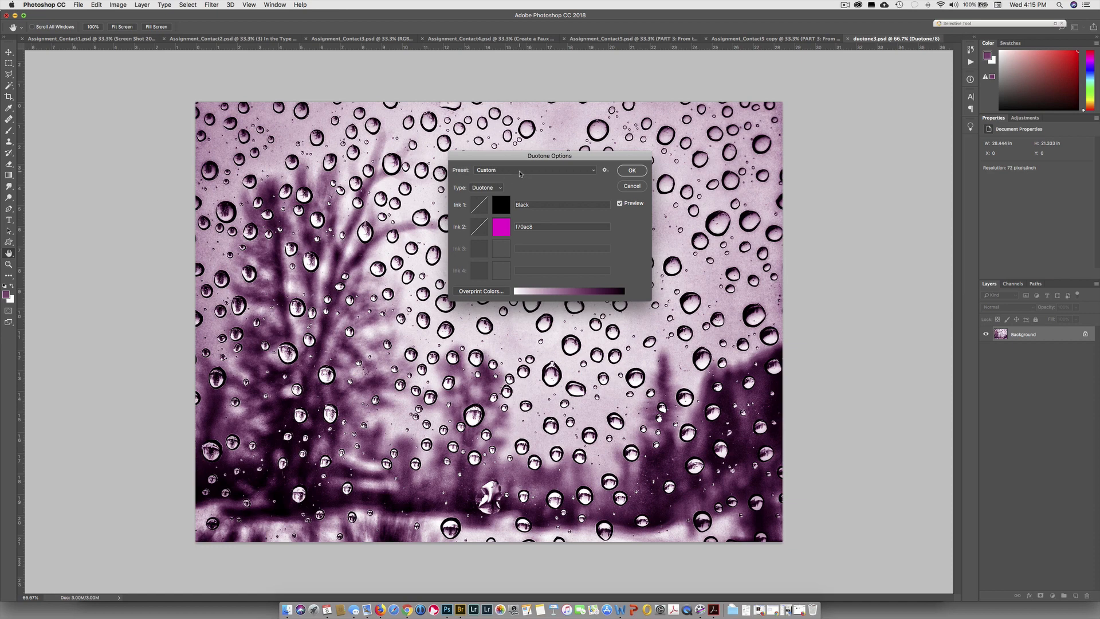
# Step: Try the duotone preset 144 orange (25%) bl 2 and apply 159 dk orange bl 3 instead
pyautogui.click(520, 171)
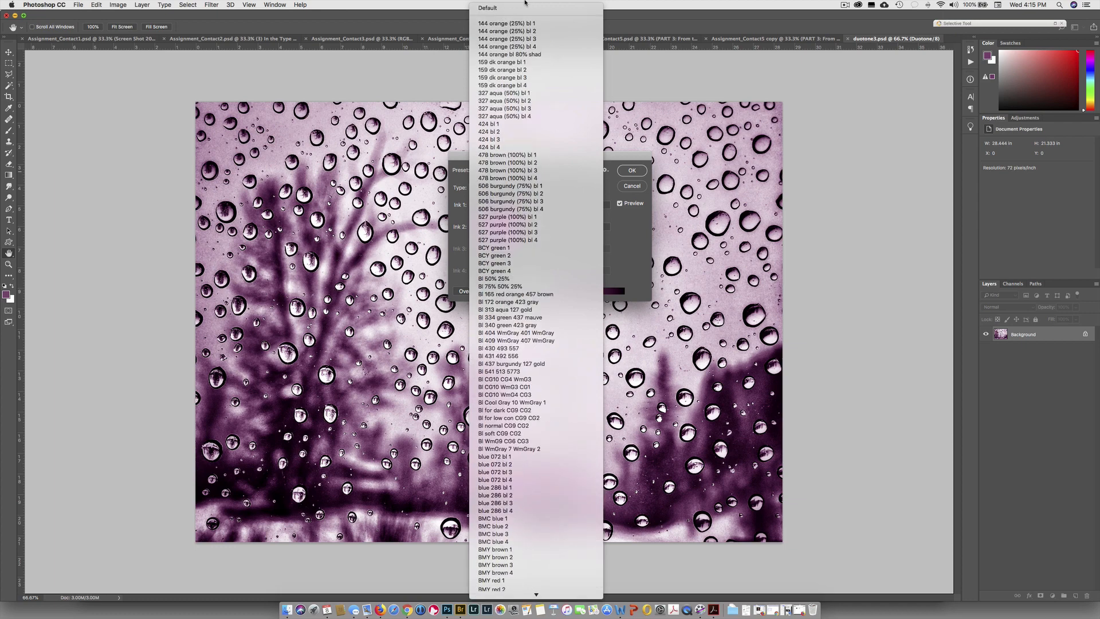
pyautogui.click(521, 32)
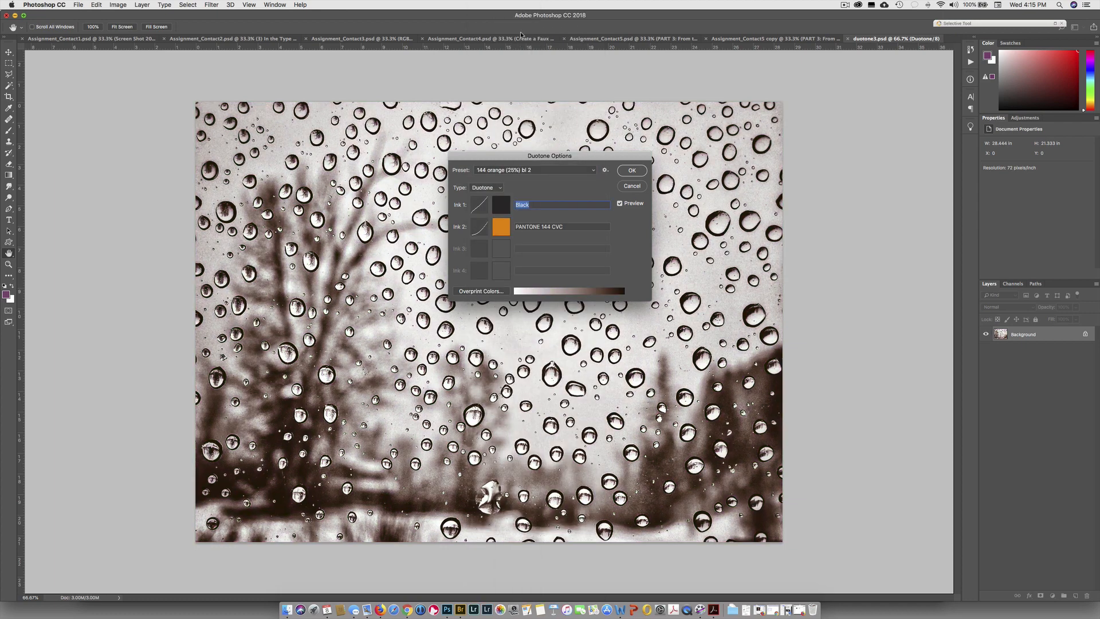
pyautogui.click(514, 171)
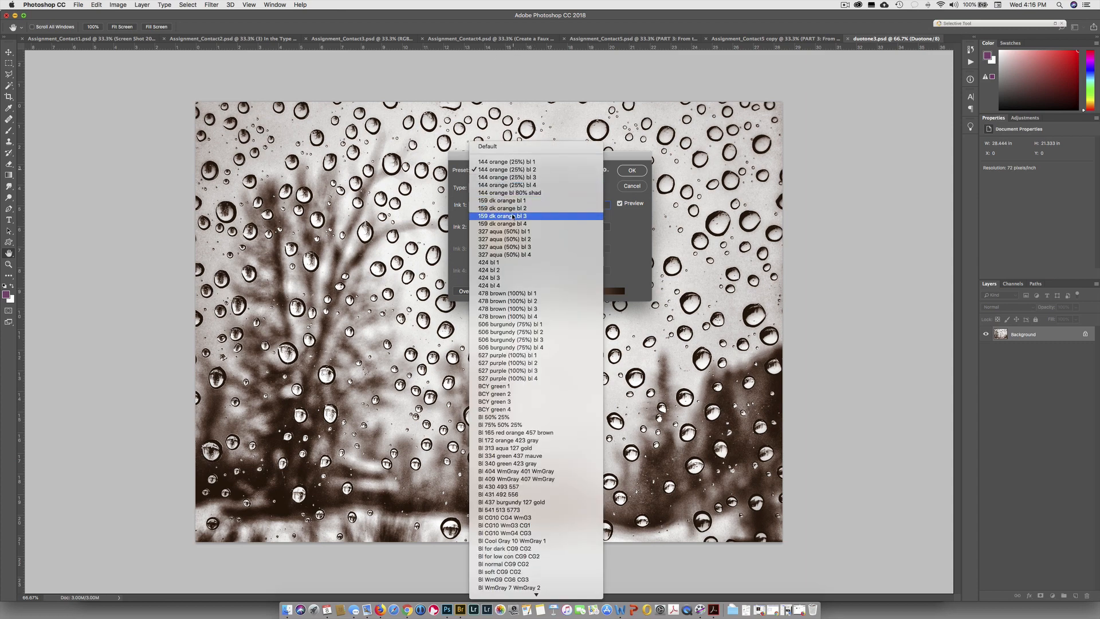
pyautogui.click(514, 216)
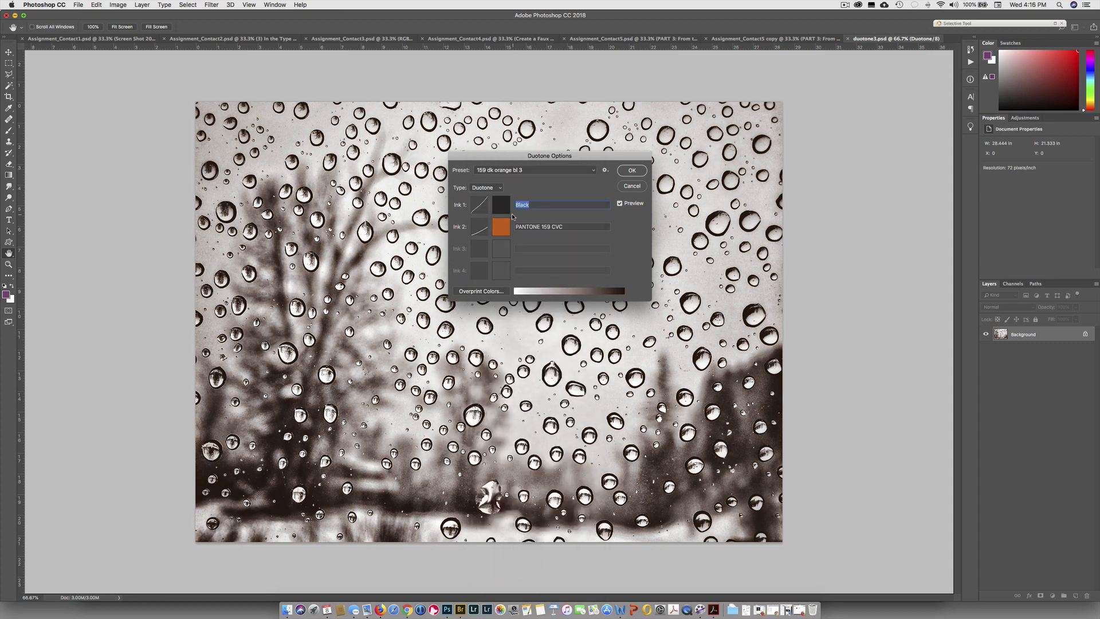
pyautogui.click(632, 170)
# Step: Save the dark orange preset version as duotone4.psd in the Duotone folder
pyautogui.press('super+shift+s')
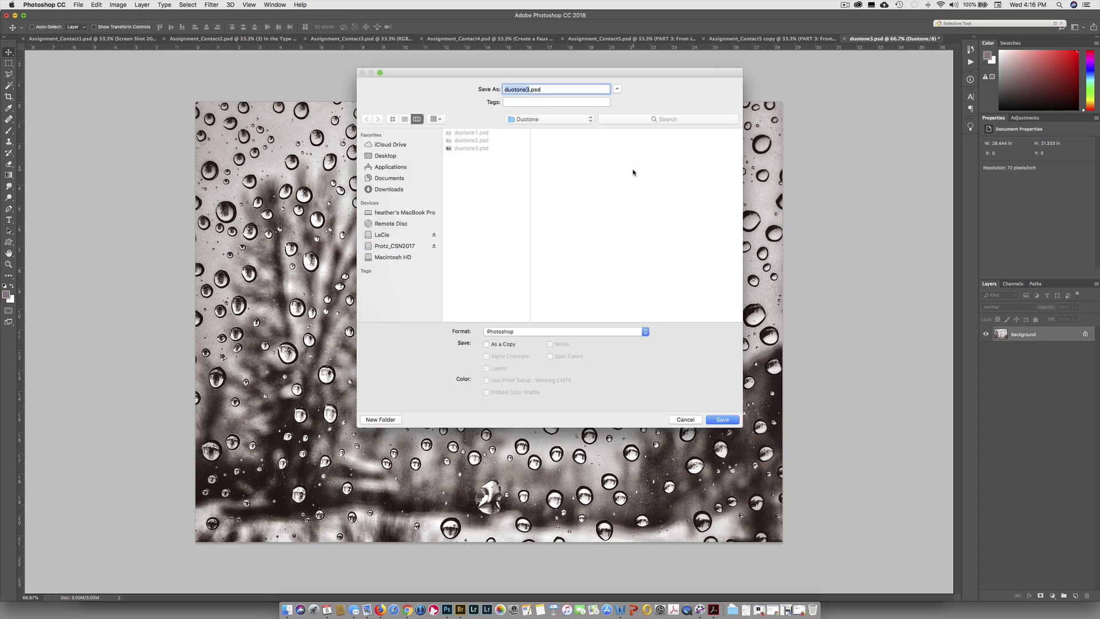
pyautogui.click(529, 90)
pyautogui.press('BackSpace')
pyautogui.write('4')
pyautogui.click(723, 419)
# Step: Reopen the duotone settings and apply the preset yellow bl 2 to the image
pyautogui.click(118, 5)
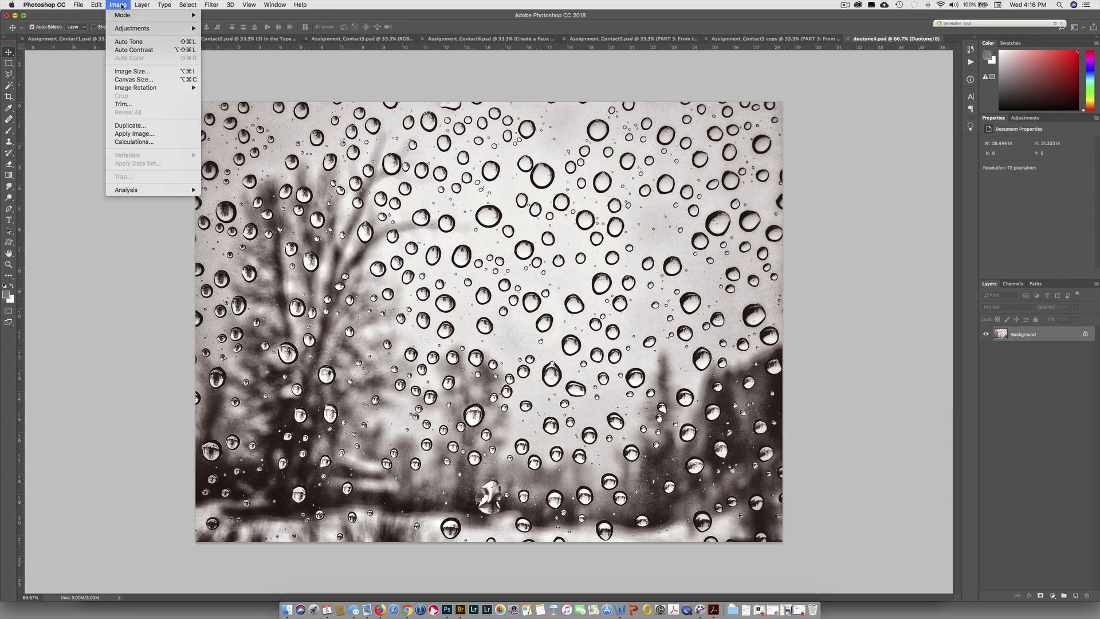
pyautogui.moveTo(155, 14)
pyautogui.click(228, 34)
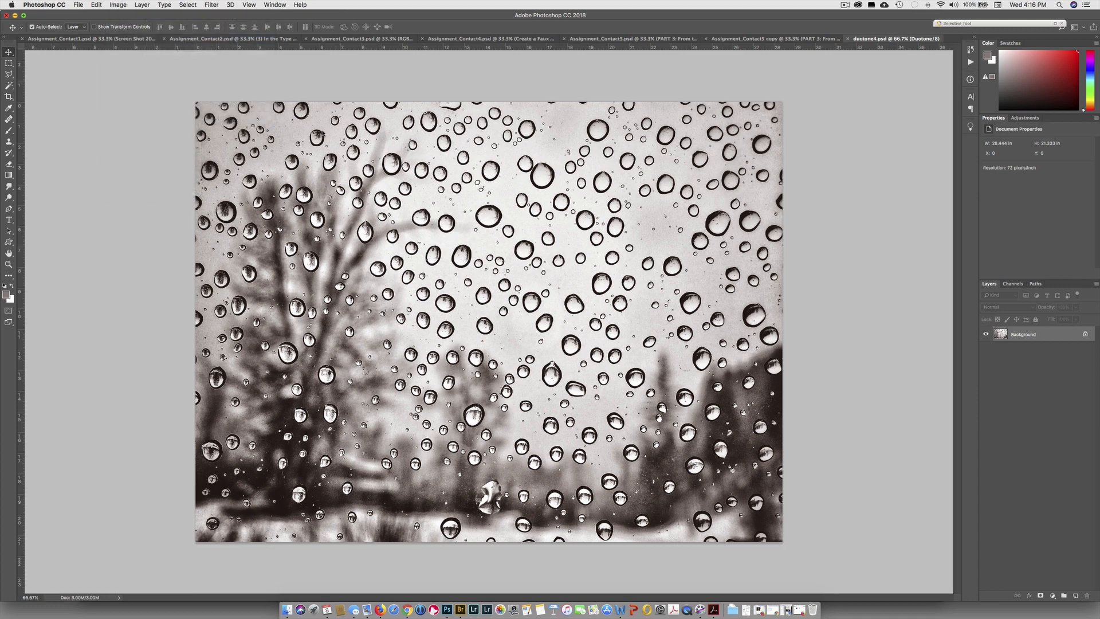
pyautogui.click(496, 172)
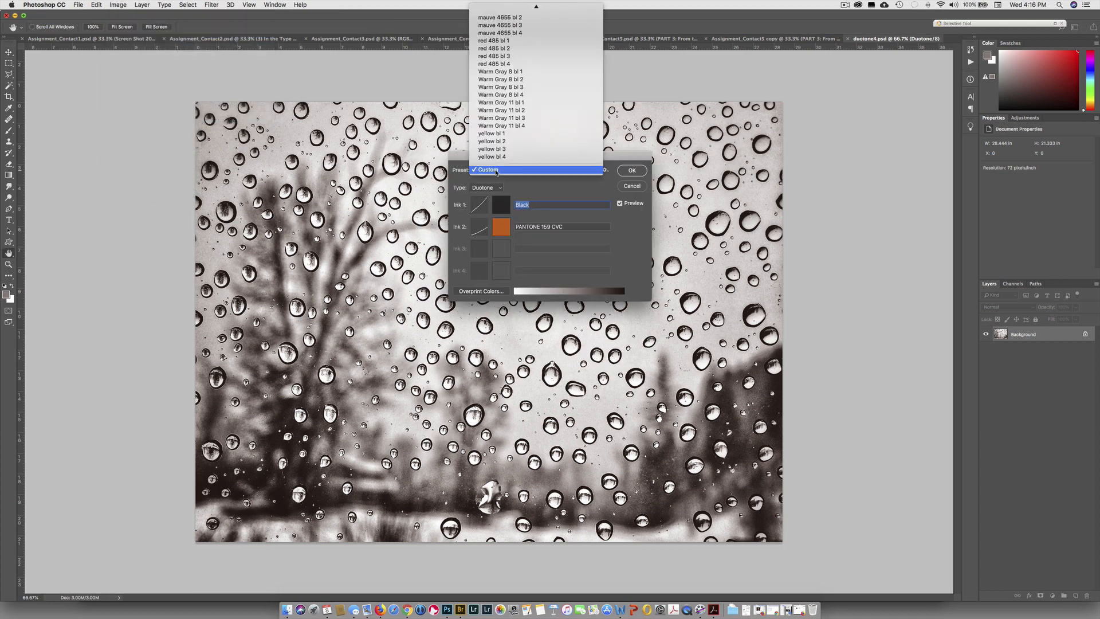
pyautogui.click(504, 142)
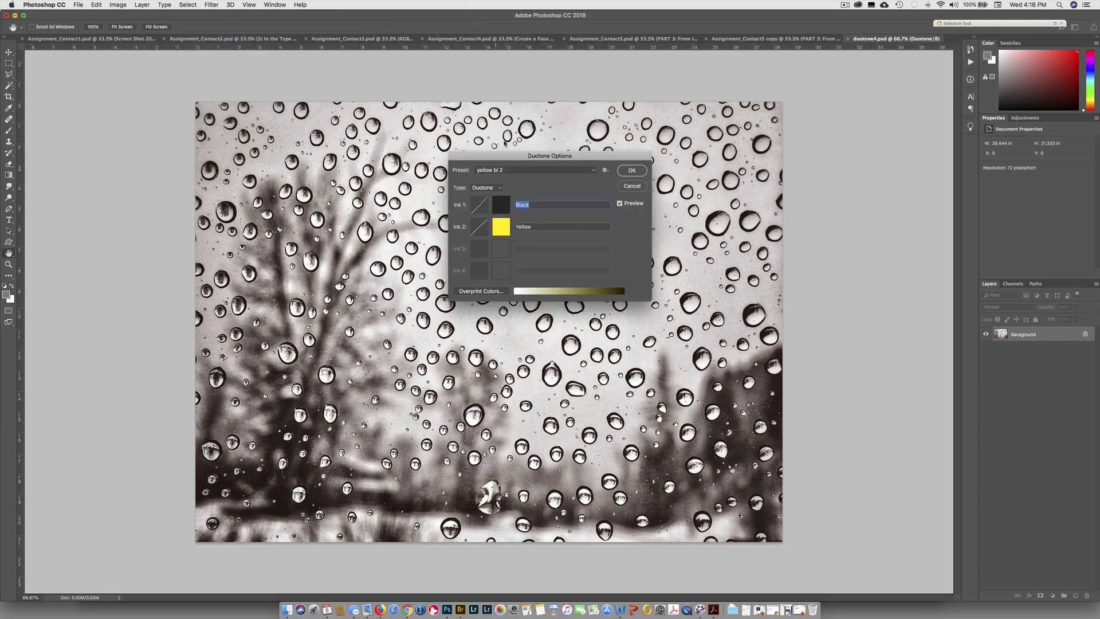
pyautogui.click(644, 173)
# Step: Save the yellow duotone version as duotone5.psd in the Duotone folder
pyautogui.press('super+shift+s')
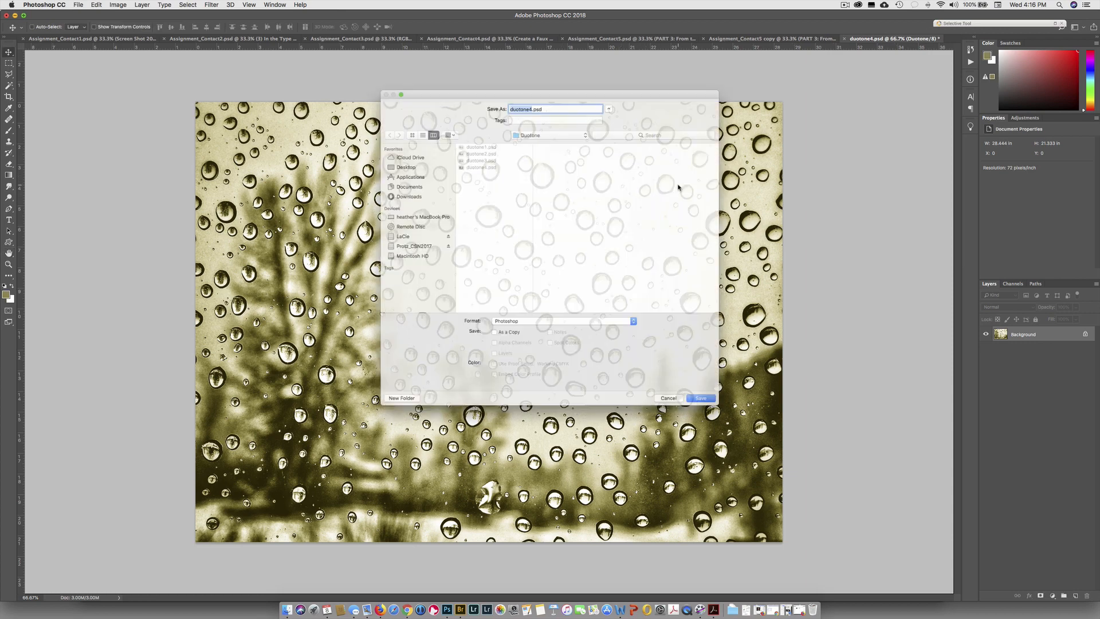
pyautogui.click(528, 90)
pyautogui.press('BackSpace')
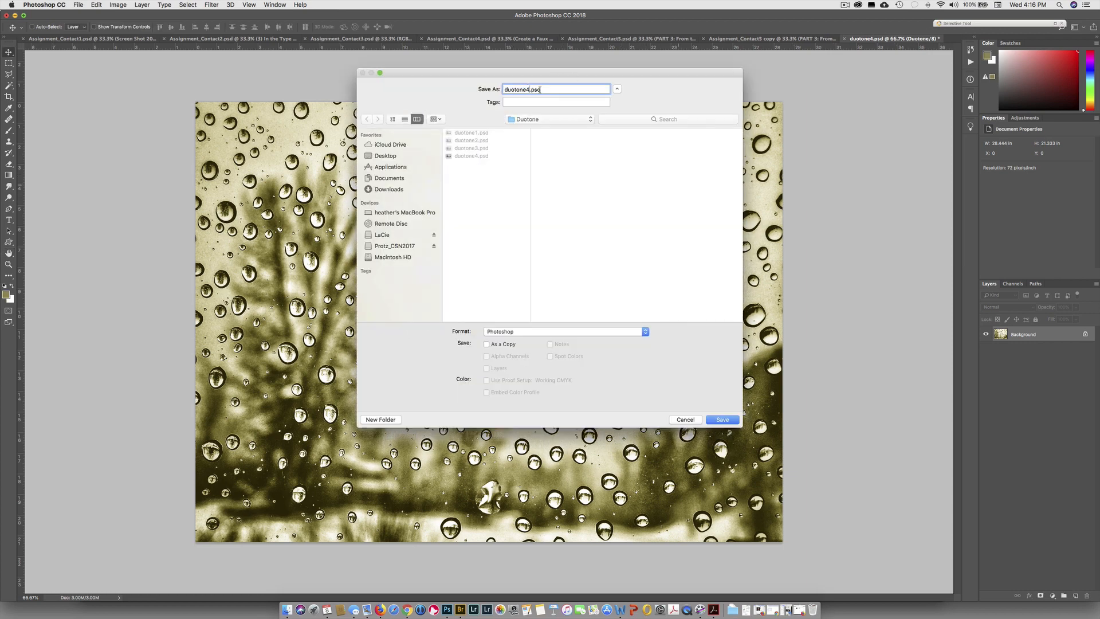
pyautogui.write('5')
pyautogui.click(723, 420)
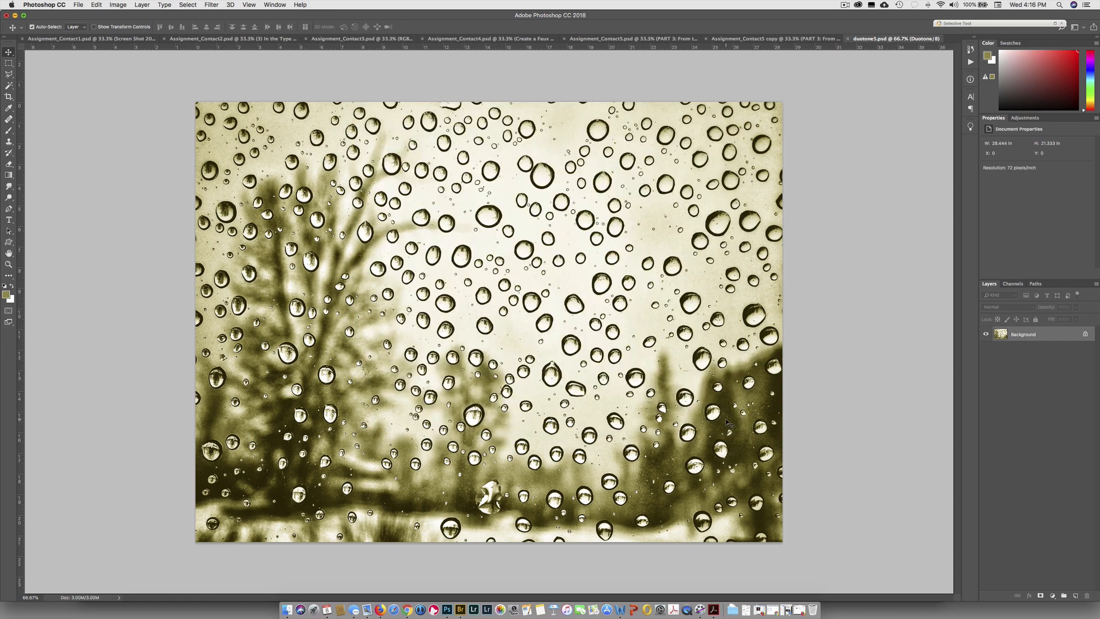
# Step: Reopen the duotone settings and review the preset list and the options for saving and loading presets
pyautogui.click(118, 5)
pyautogui.moveTo(144, 17)
pyautogui.click(224, 34)
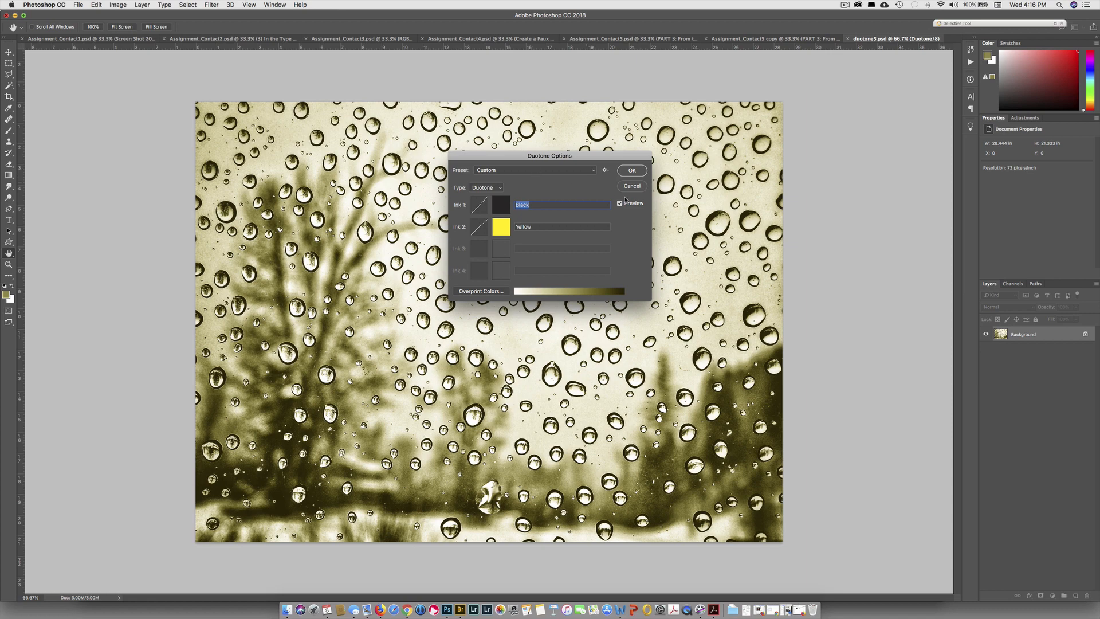
pyautogui.click(563, 170)
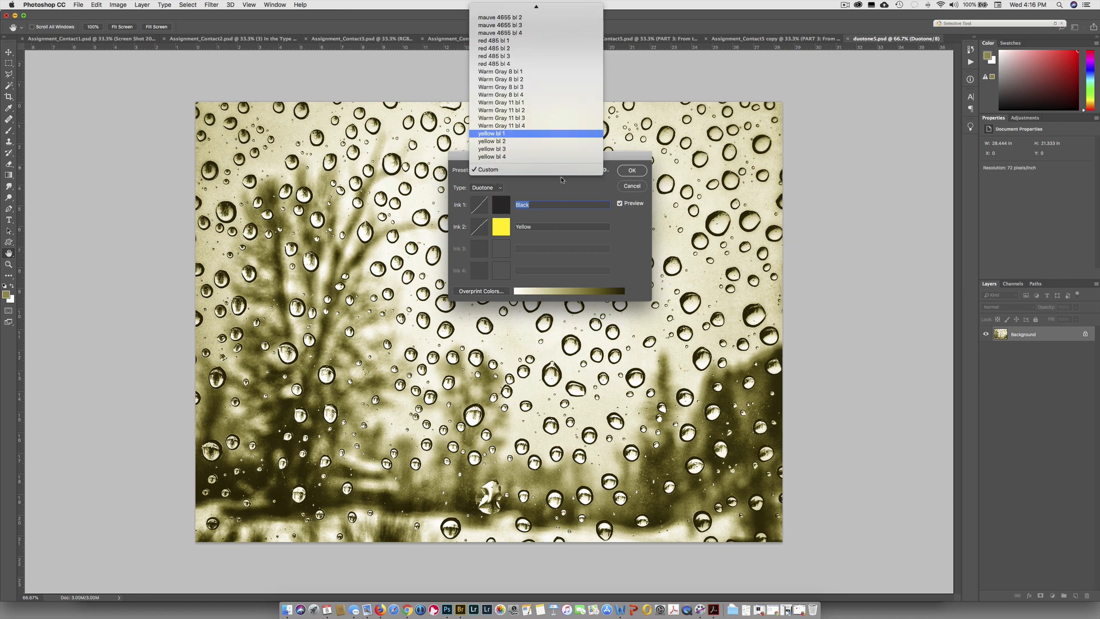
pyautogui.click(612, 168)
pyautogui.click(605, 170)
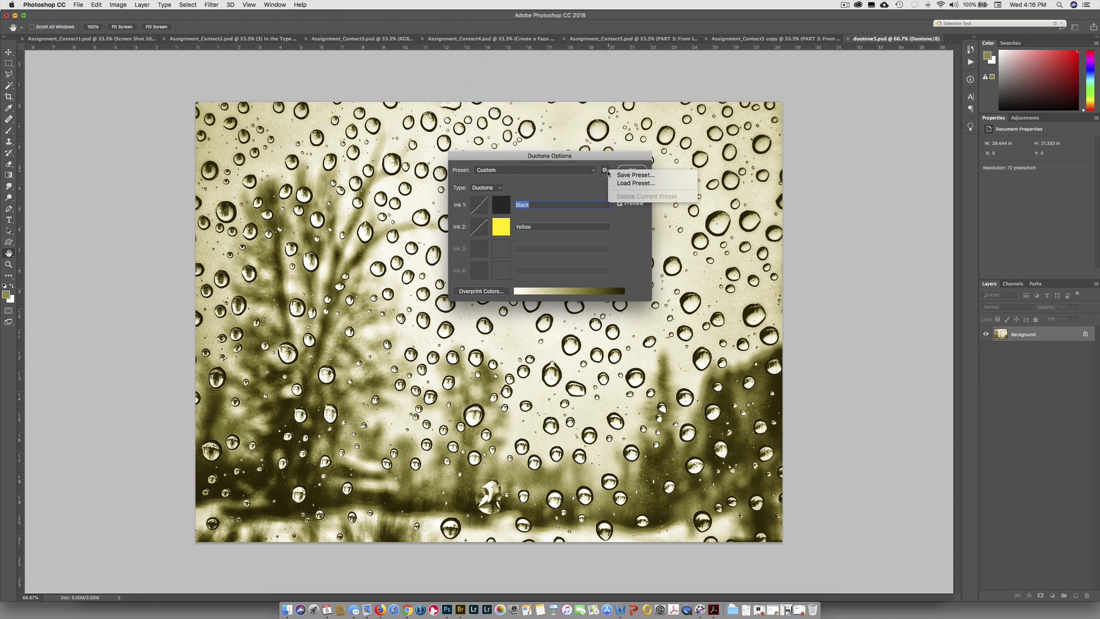
pyautogui.click(568, 185)
pyautogui.click(605, 170)
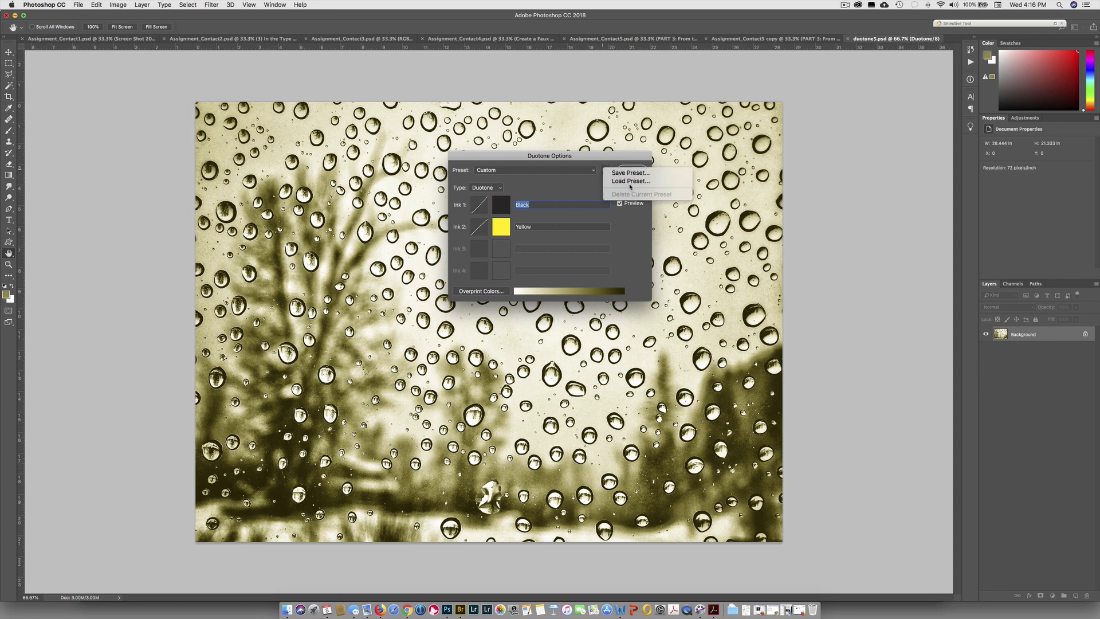
pyautogui.click(545, 189)
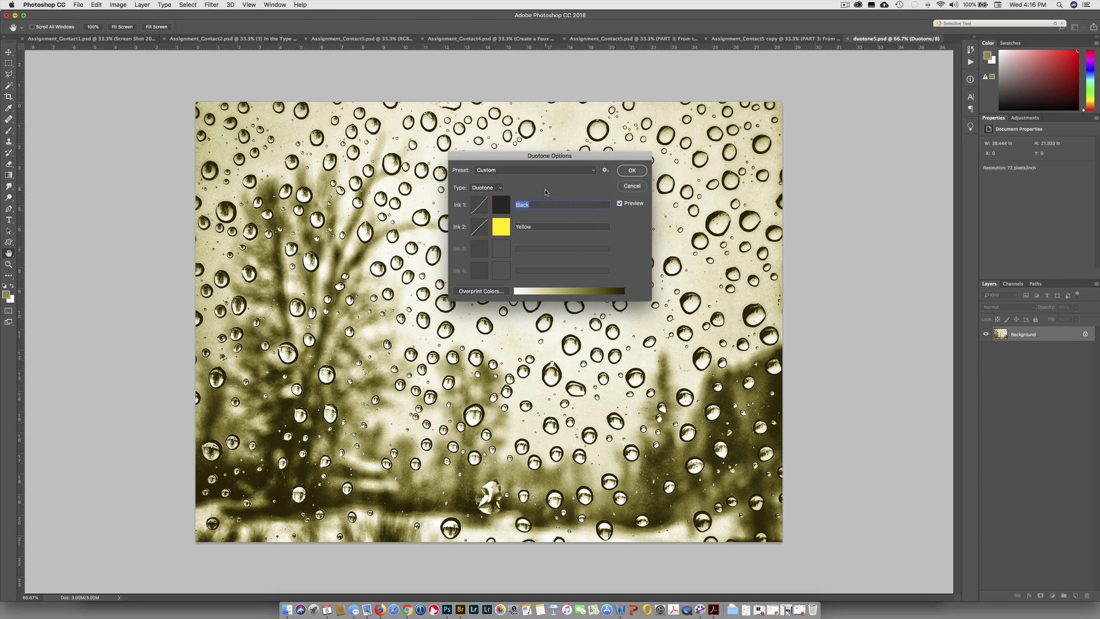
# Step: Raise the 100% end of the Ink 2 curve slightly and try a point on the Ink 1 curve before removing it
pyautogui.click(481, 227)
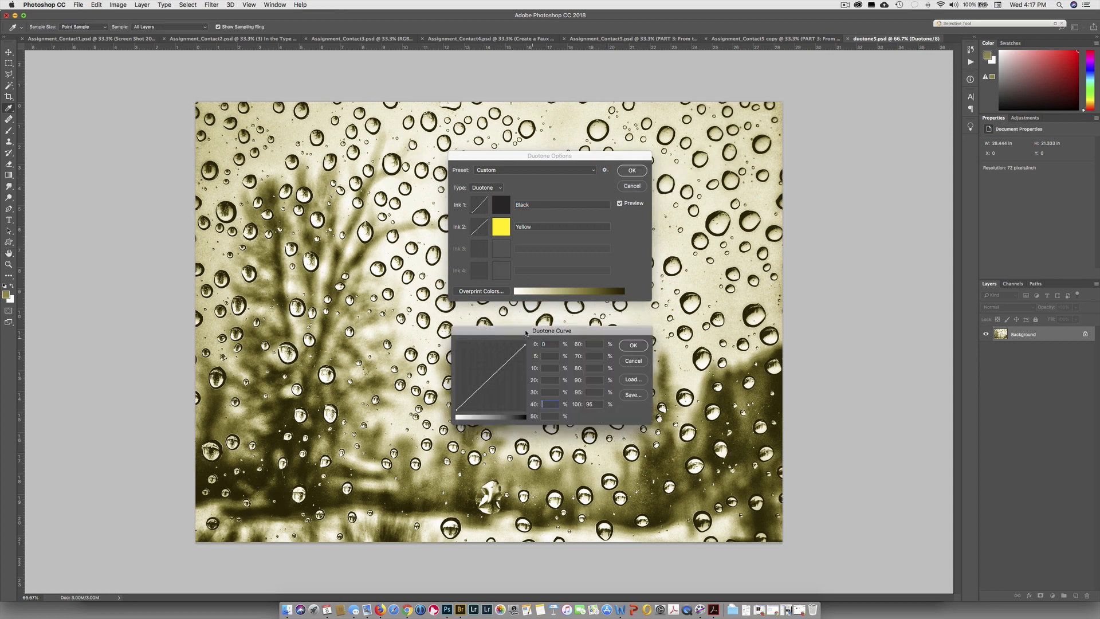
pyautogui.moveTo(525, 346); pyautogui.dragTo(526, 341)
pyautogui.click(637, 346)
pyautogui.click(482, 210)
pyautogui.moveTo(505, 365); pyautogui.dragTo(544, 393)
pyautogui.click(634, 345)
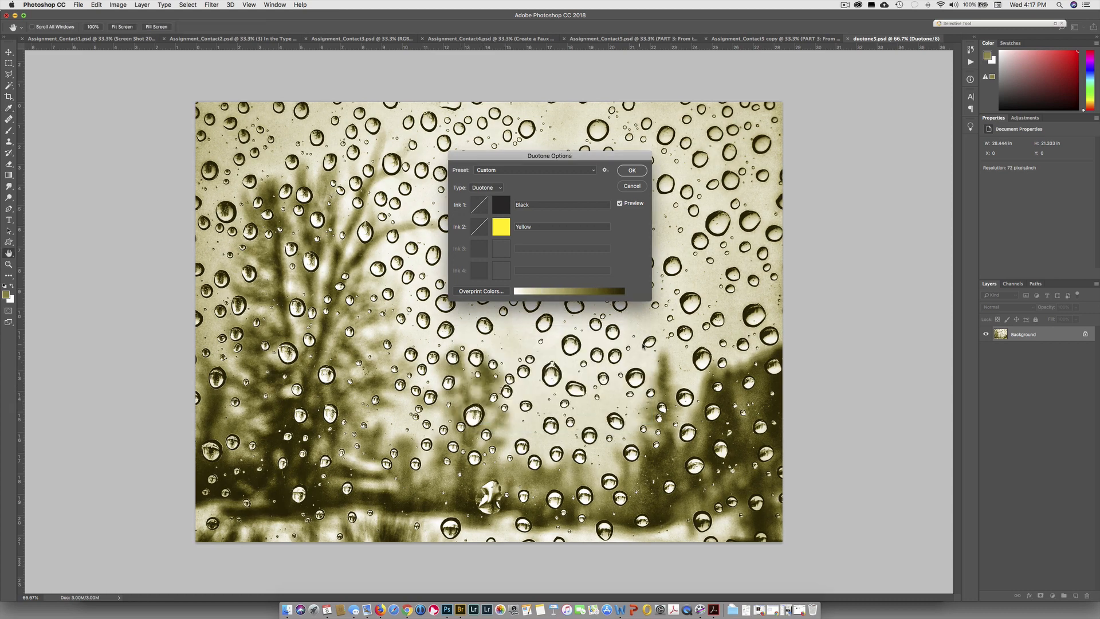
# Step: Open the PANTONE+ Solid Coated library for Ink 2 and try PANTONE 804 C, 806 C and 7416 C on the image
pyautogui.click(503, 230)
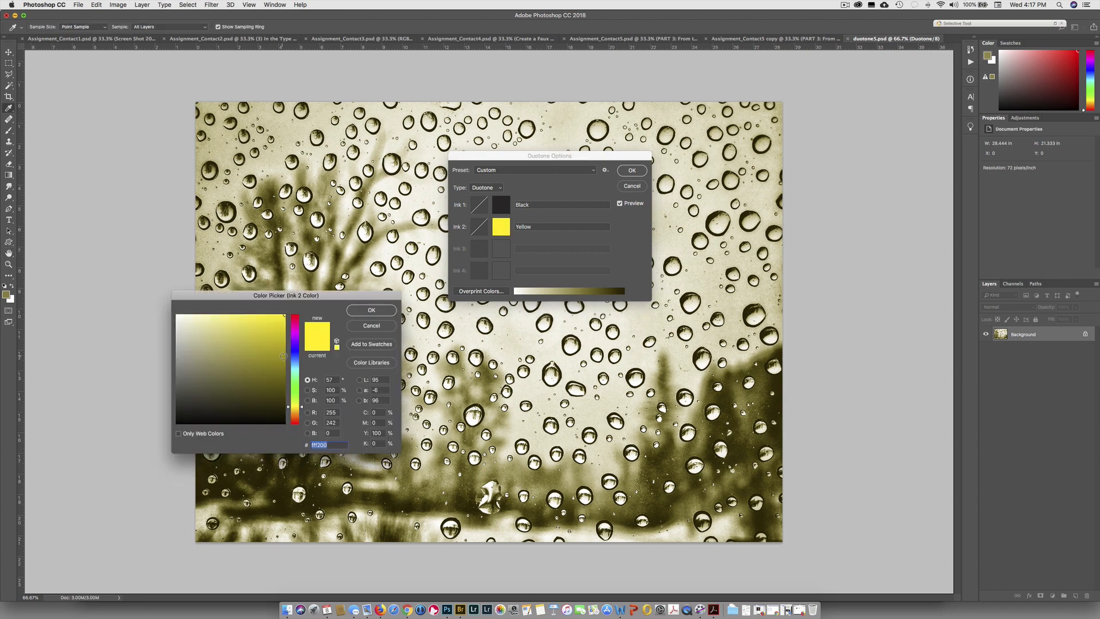
pyautogui.click(373, 363)
pyautogui.press('Down')
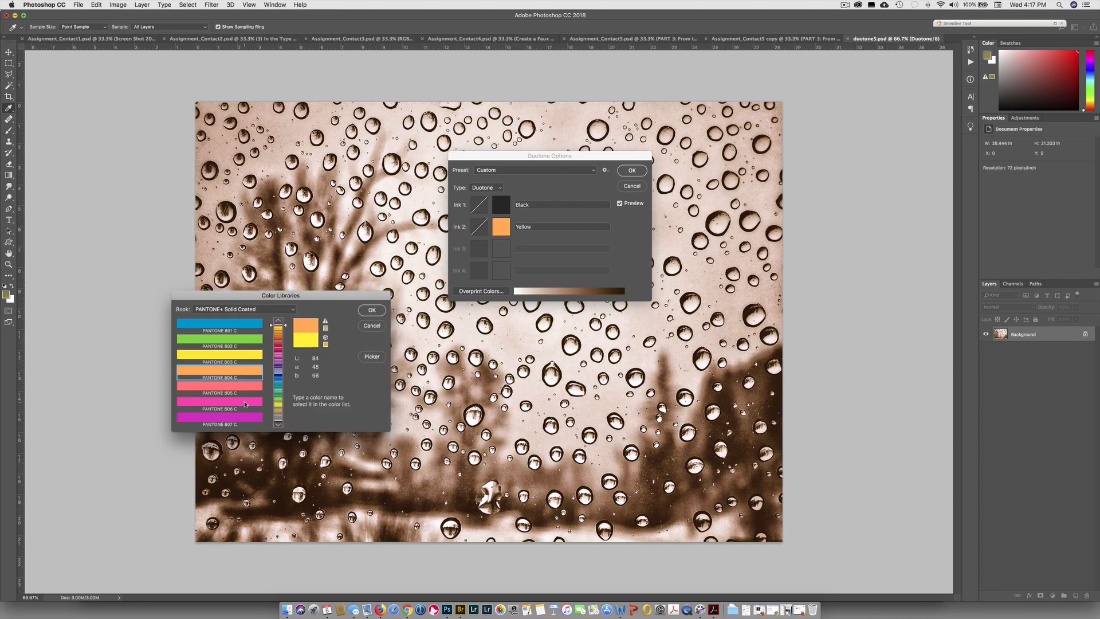
pyautogui.press('Down')
pyautogui.press('Down')
pyautogui.click(283, 385)
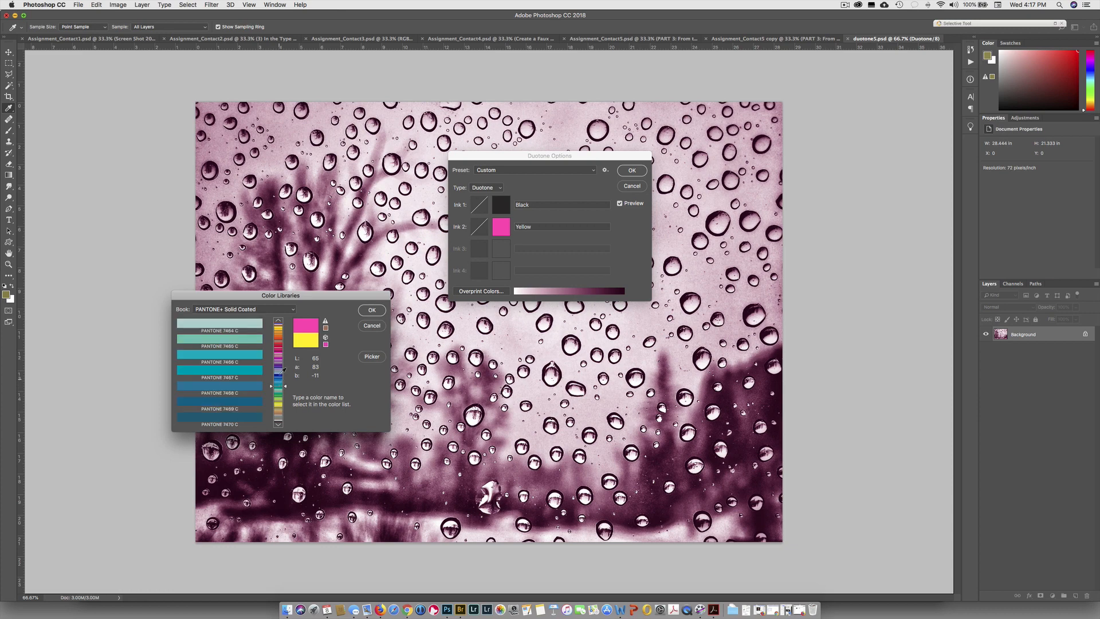
pyautogui.click(282, 369)
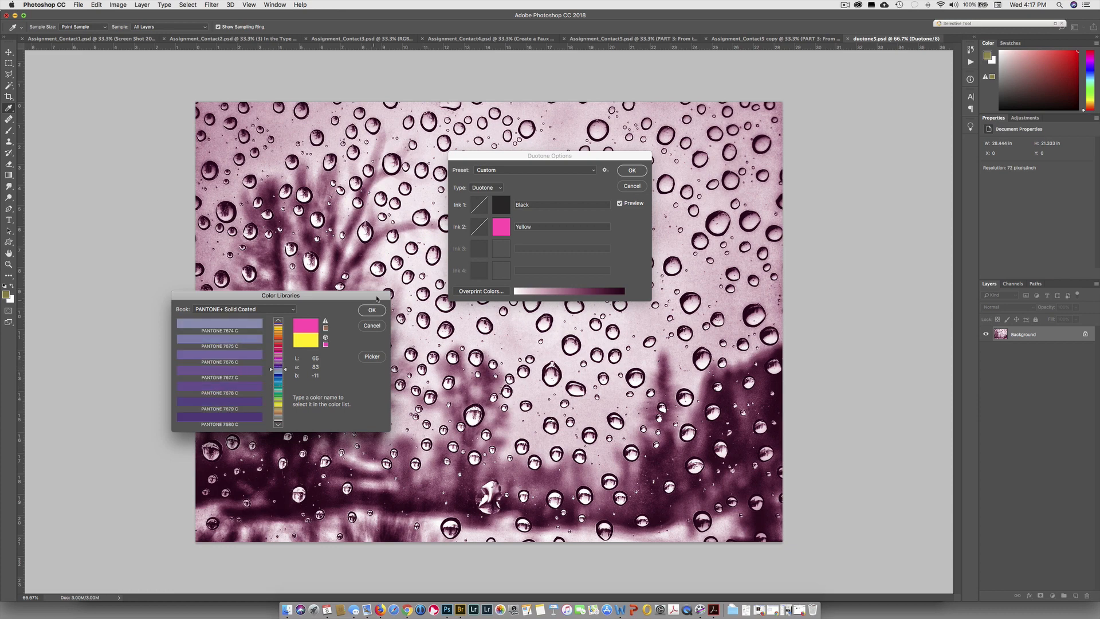
pyautogui.click(281, 344)
pyautogui.click(237, 343)
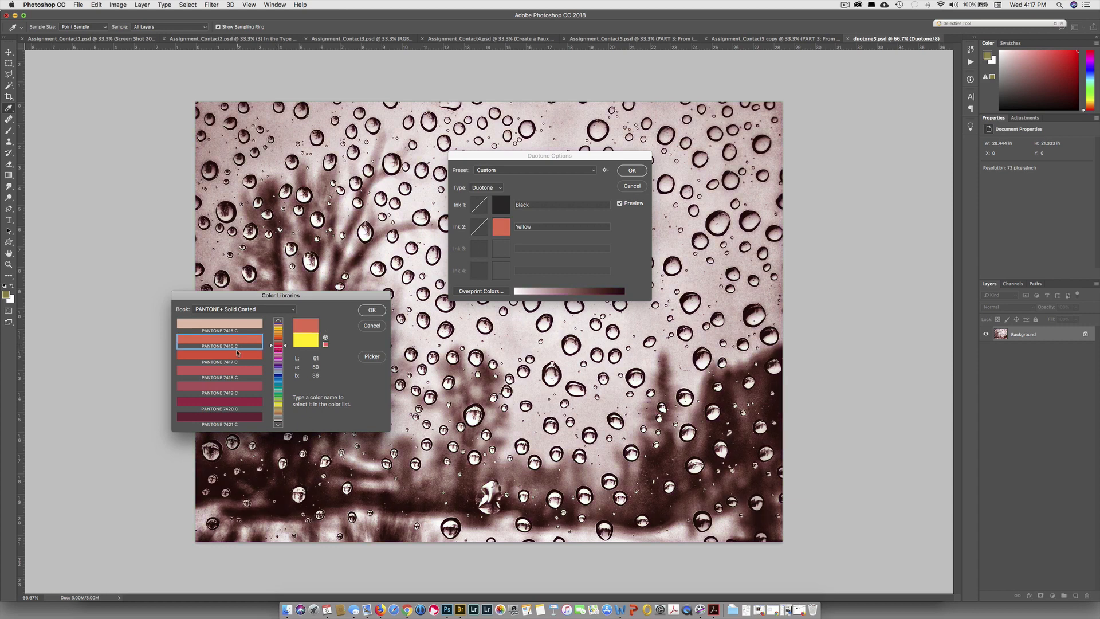
# Step: Set Ink 2 to the blue-gray PANTONE 5425 C and apply the duotone to the image
pyautogui.click(284, 369)
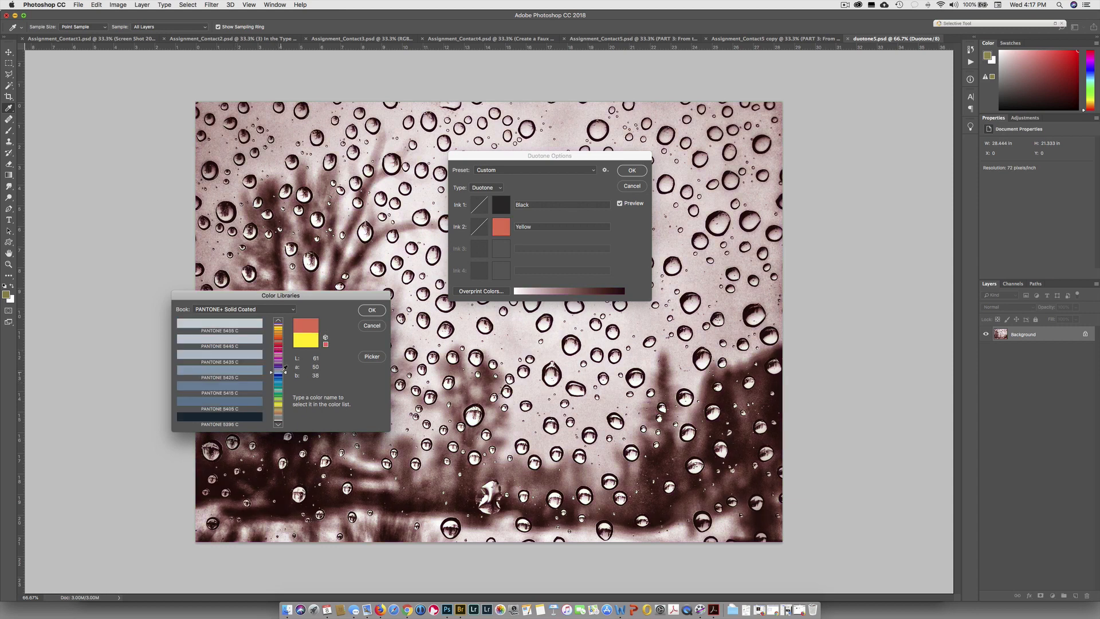
pyautogui.click(236, 379)
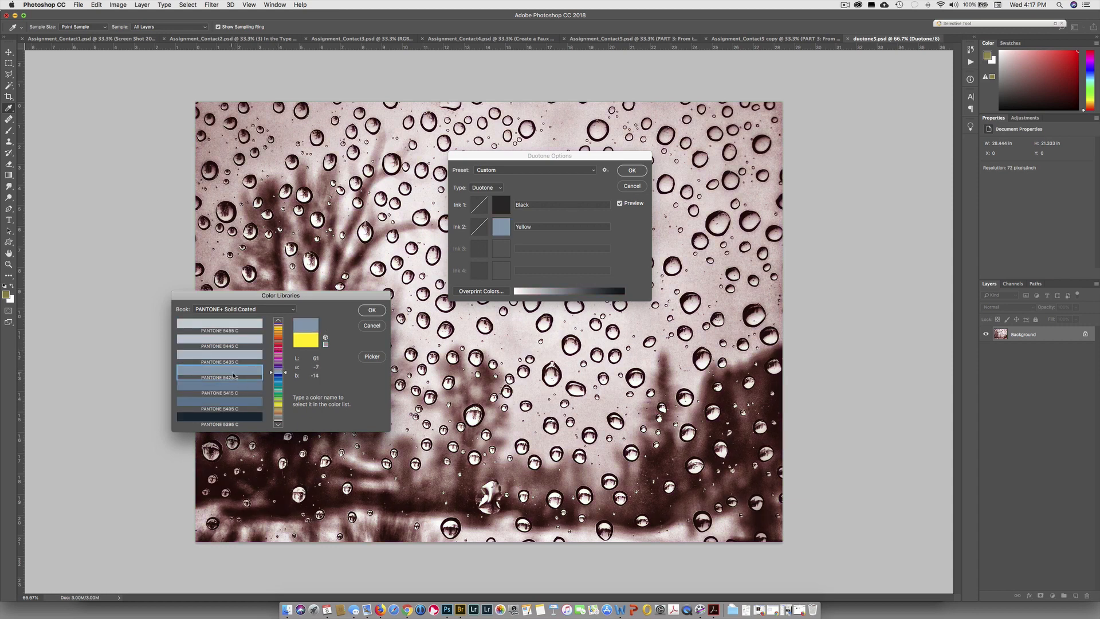
pyautogui.click(372, 310)
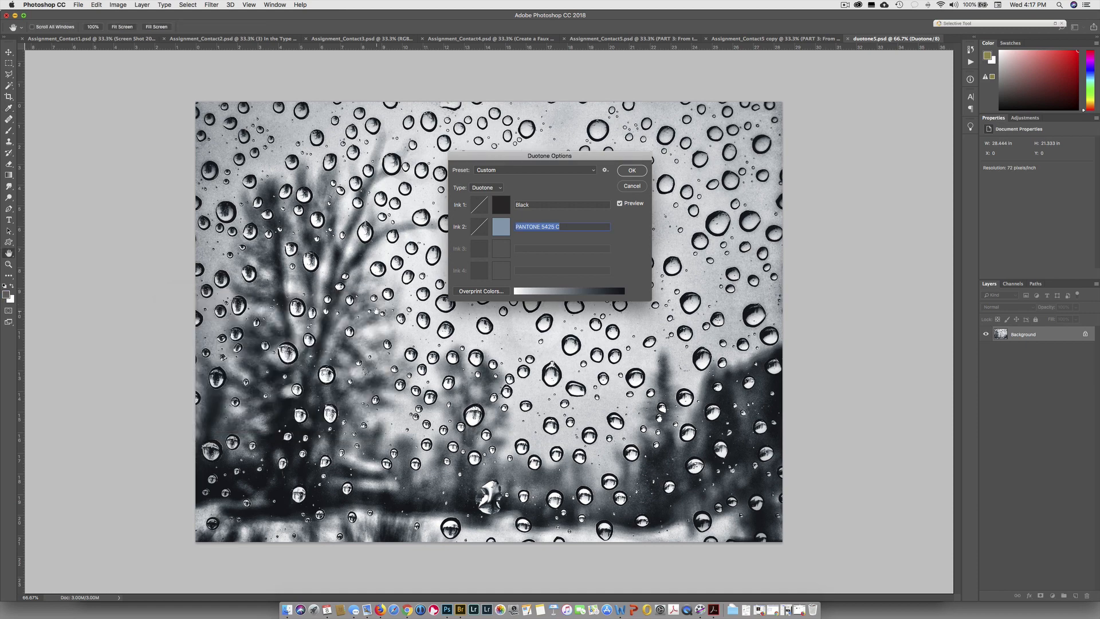
pyautogui.click(632, 170)
# Step: Save the blue-gray duotone version as duotone6.psd in the Duotone folder
pyautogui.press('super+shift+s')
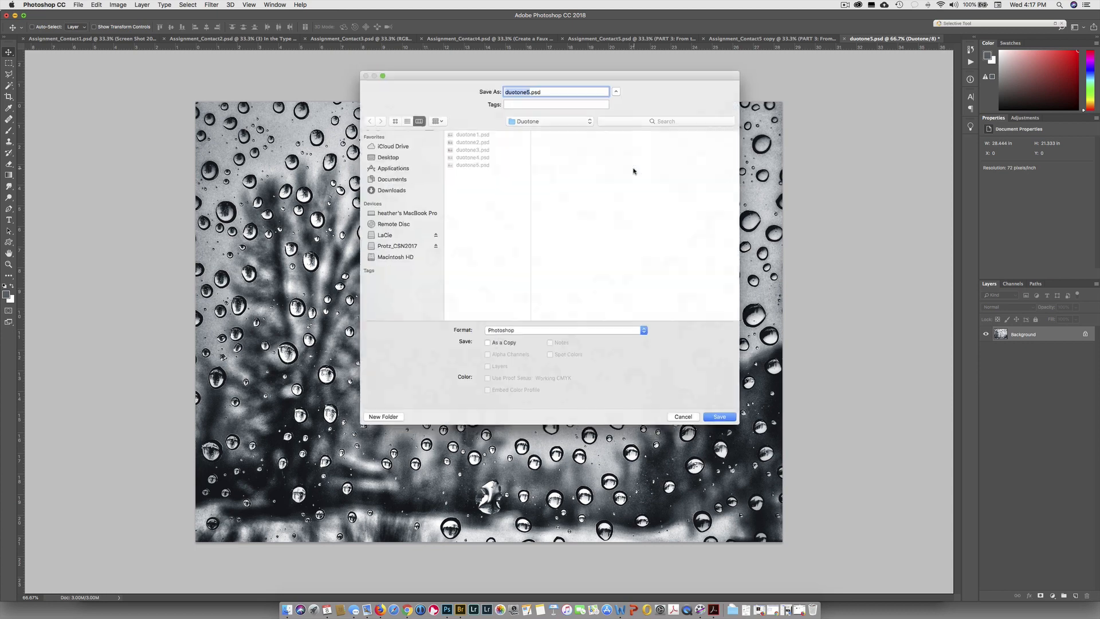
pyautogui.click(529, 89)
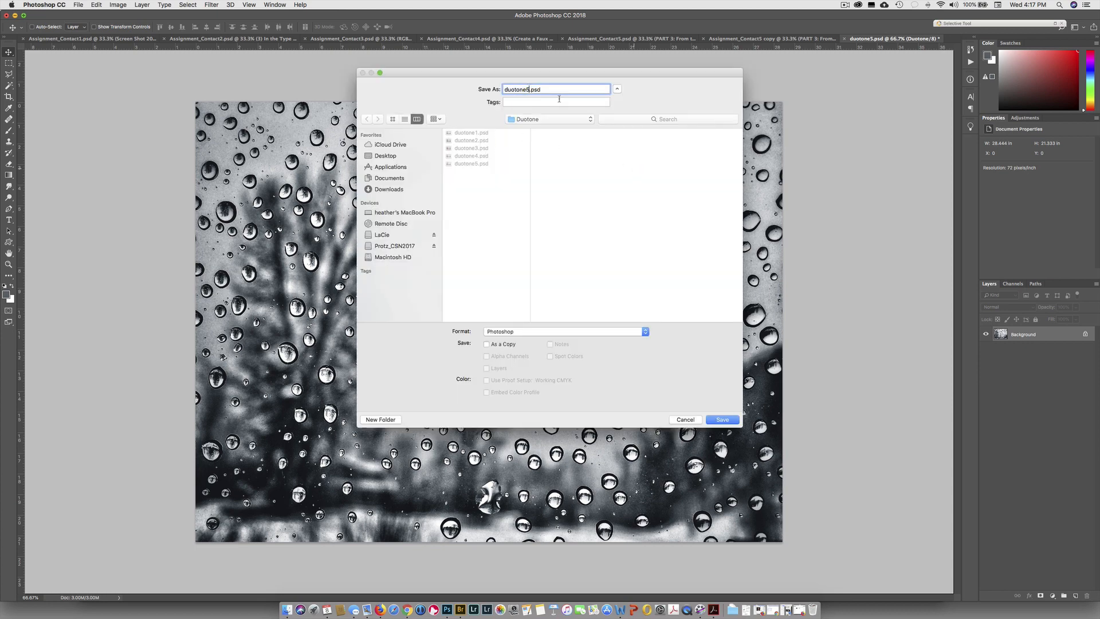
pyautogui.press('BackSpace')
pyautogui.write('6')
pyautogui.click(723, 420)
# Step: Reopen the duotone settings and bring up the Ink 2 color, switching to the color picker and back to the color library
pyautogui.click(117, 5)
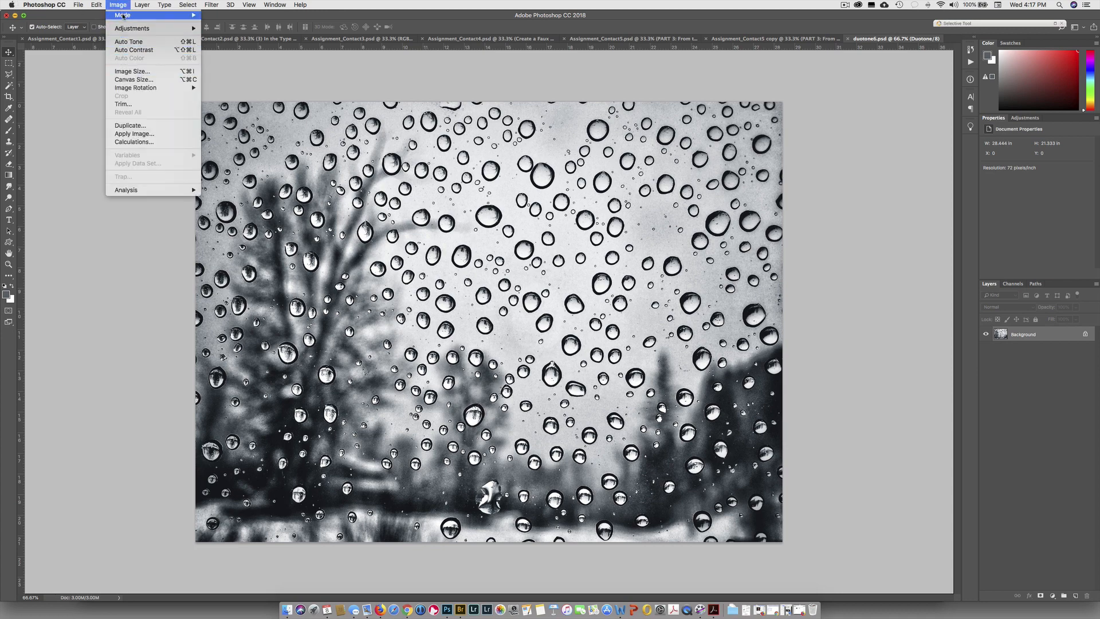
pyautogui.moveTo(131, 15)
pyautogui.click(230, 33)
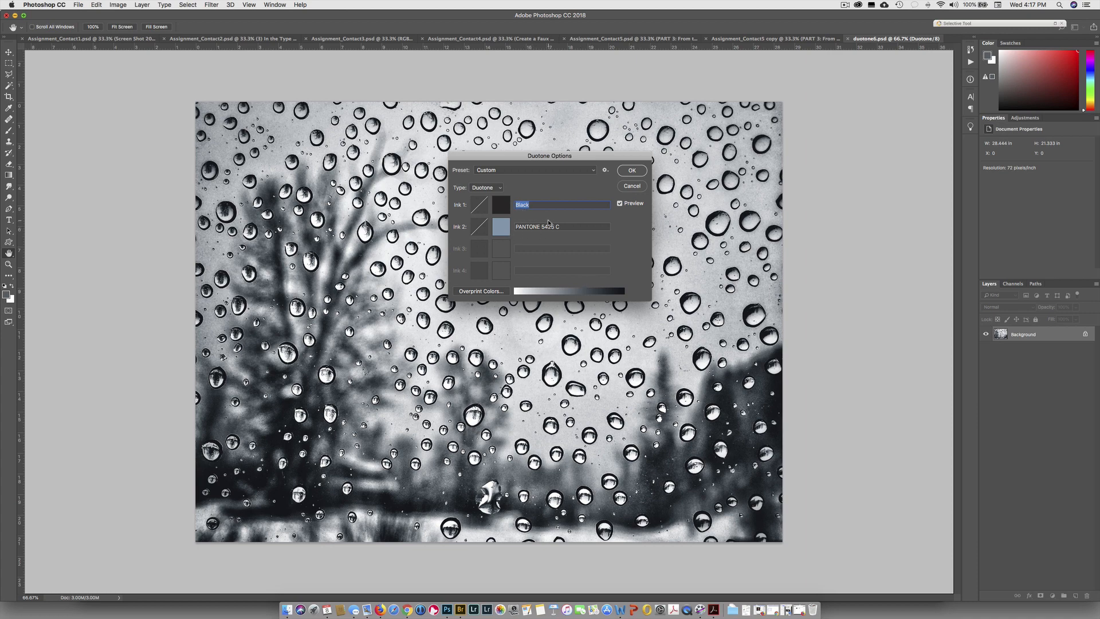
pyautogui.click(502, 227)
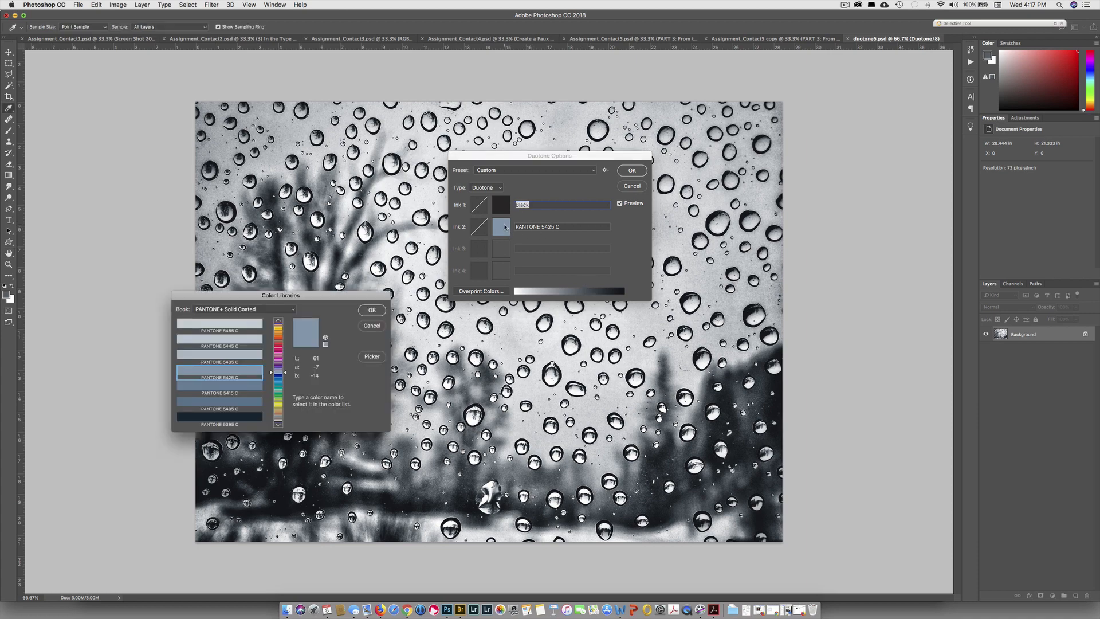
pyautogui.click(370, 356)
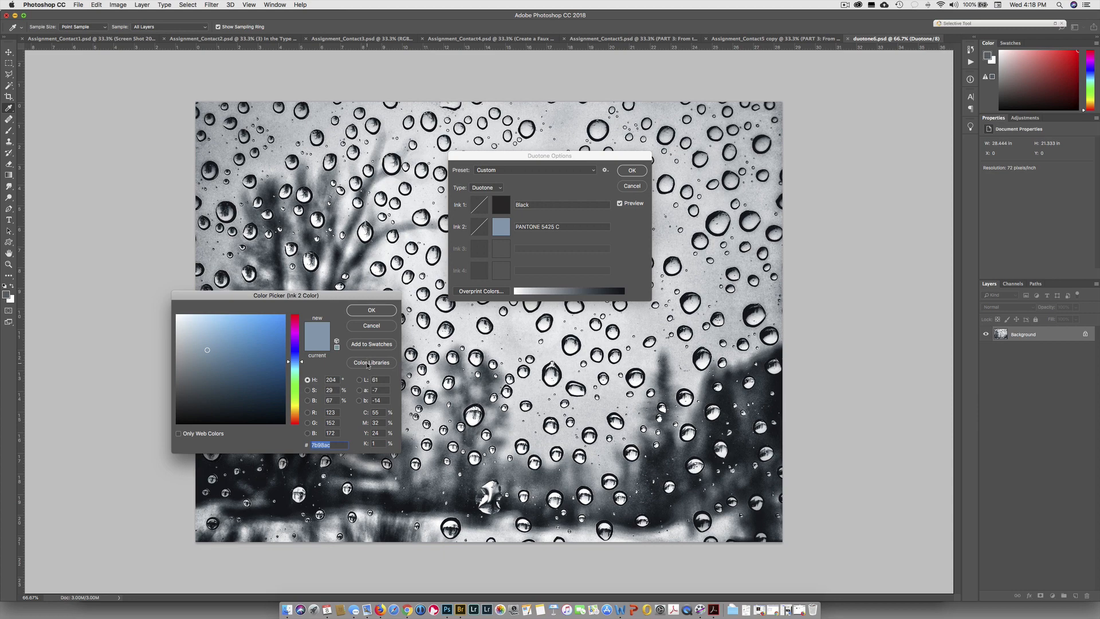
pyautogui.click(368, 363)
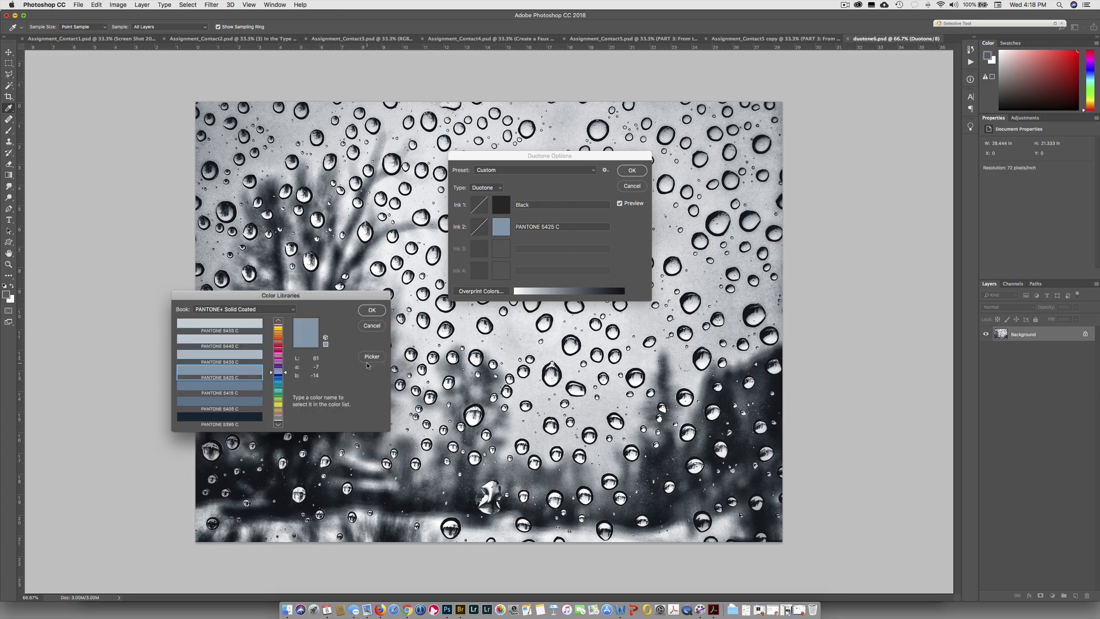
# Step: Look over the available color books, then apply a muted reddish-brown PANTONE+ Solid Coated color as Ink 2
pyautogui.click(281, 310)
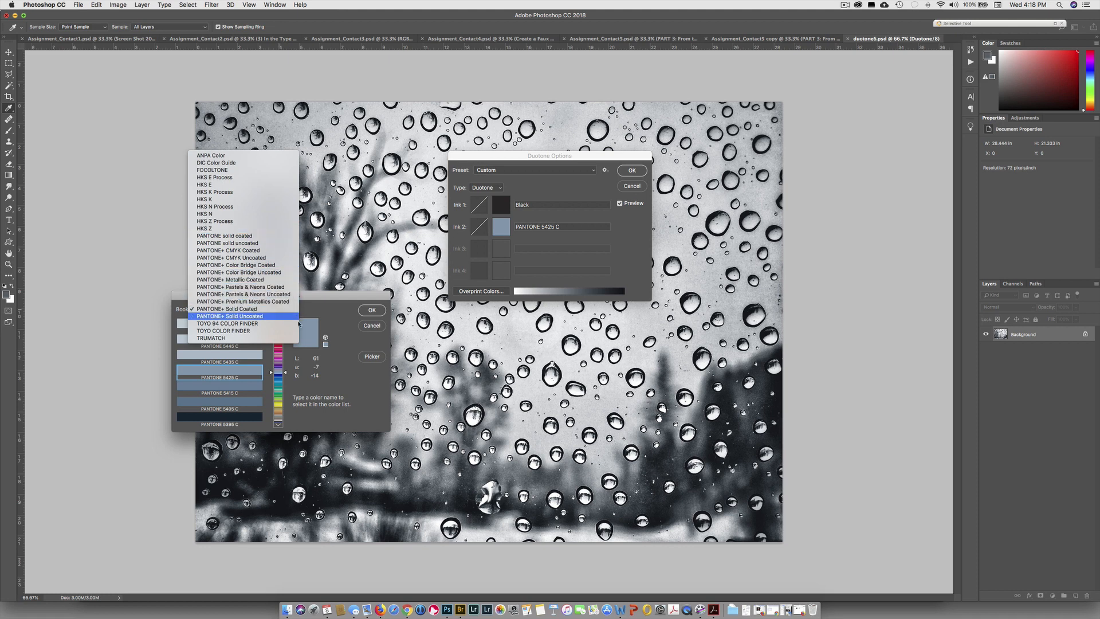
pyautogui.click(294, 362)
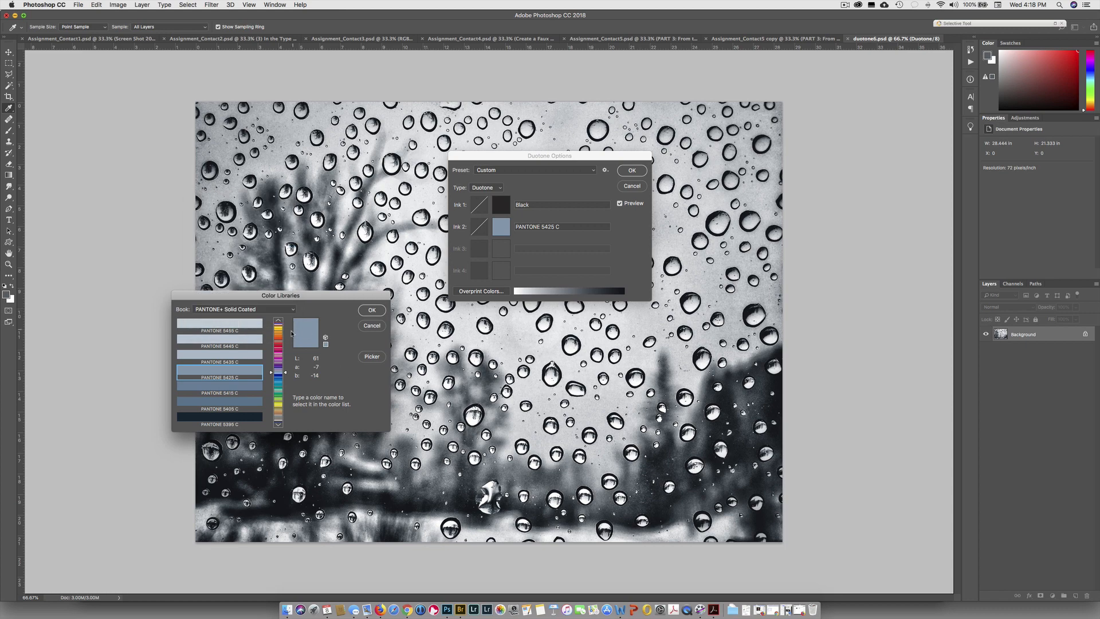
pyautogui.click(277, 340)
pyautogui.click(236, 323)
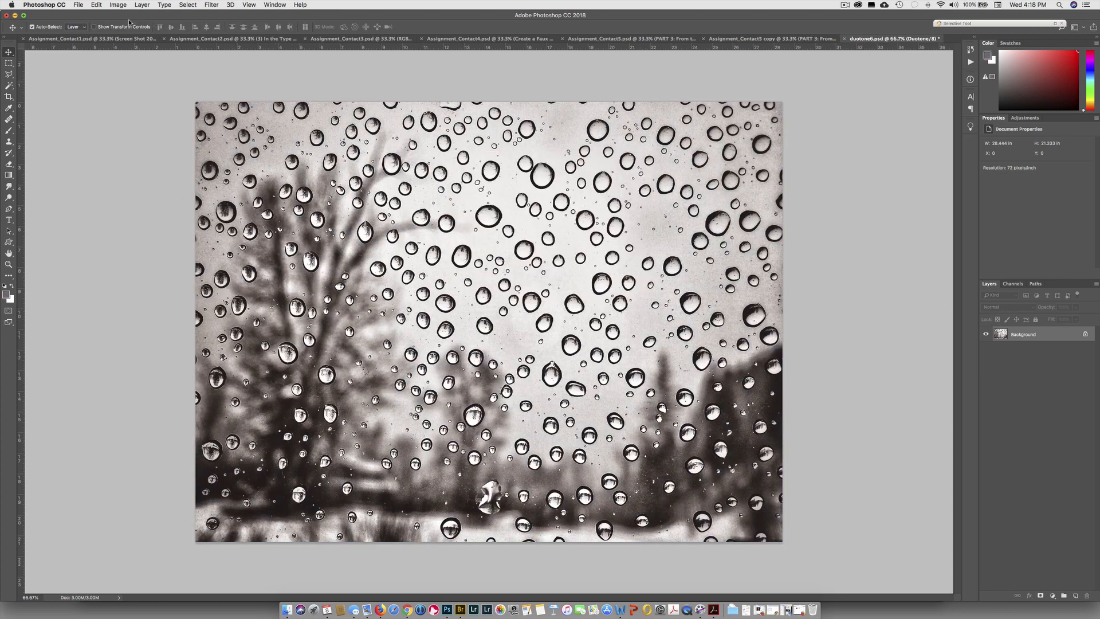
# Step: Save the reddish-brown duotone version as duotone7.psd in the Duotone folder
pyautogui.press('super+shift+s')
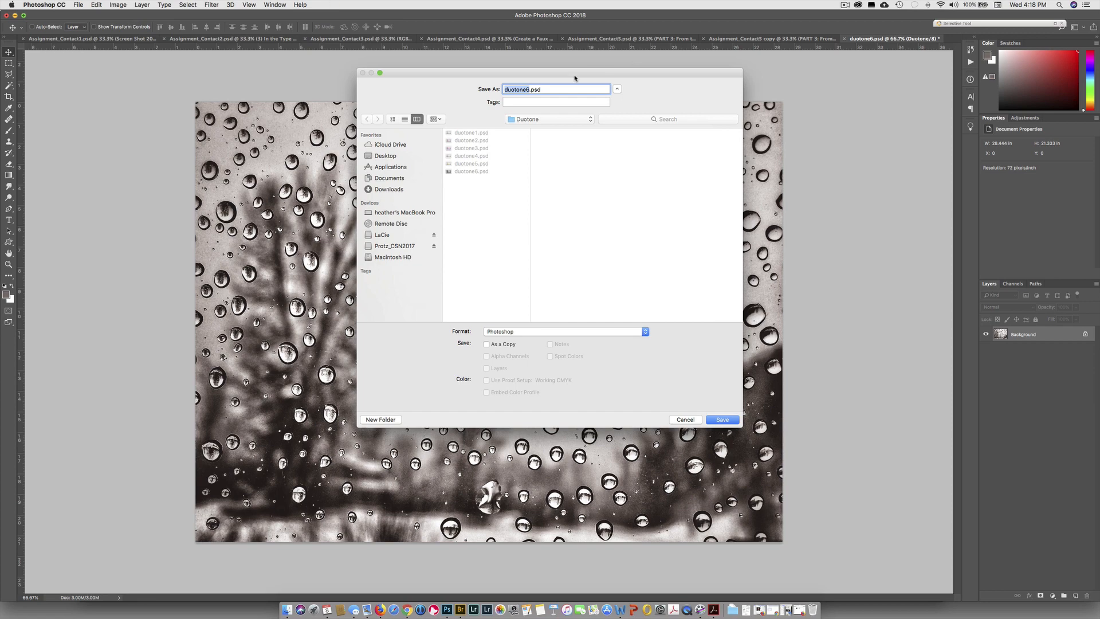
pyautogui.press('Right')
pyautogui.press('BackSpace')
pyautogui.write('7')
pyautogui.click(723, 420)
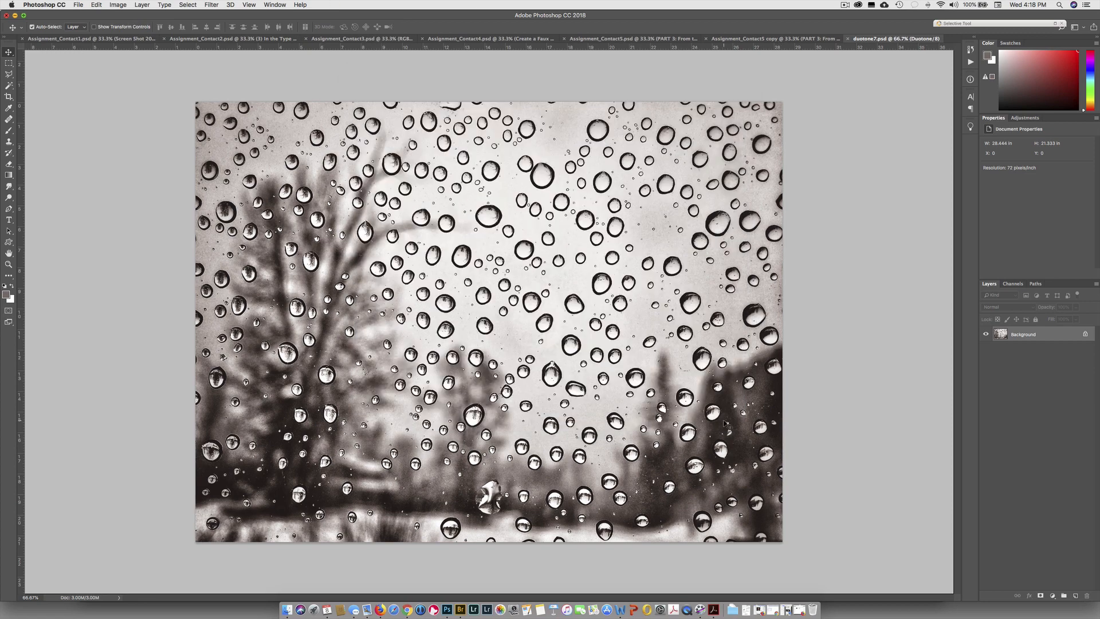